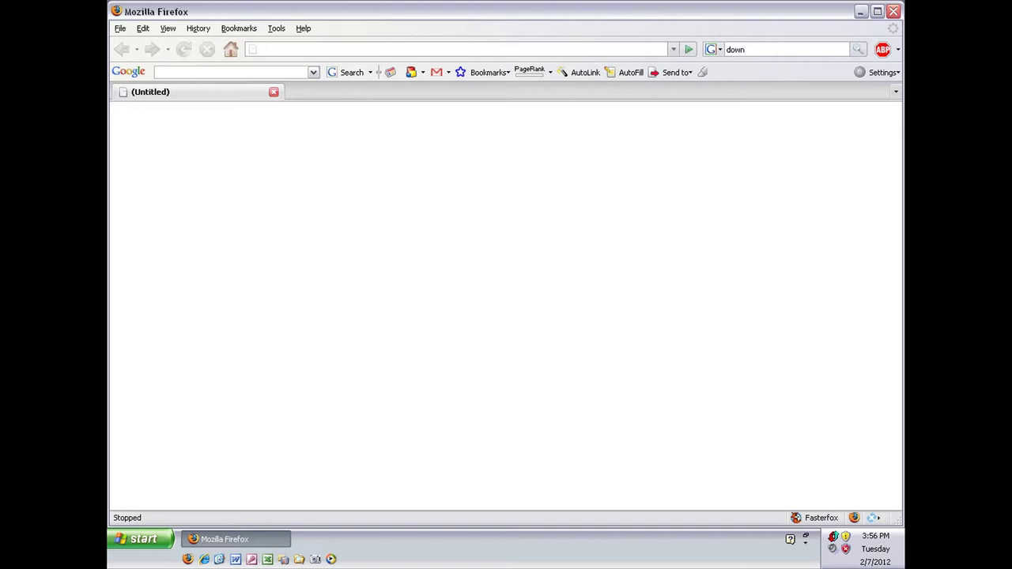
- Run a Google search for 'download mirc' in Firefox, correcting the mistyped letters
{"action": "type", "text": "load fir"}
{"action": "key", "text": "BackSpace"}
{"action": "key", "text": "BackSpace"}
{"action": "key", "text": "BackSpace"}
{"action": "type", "text": "mirc"}
{"action": "key", "text": "Return"}
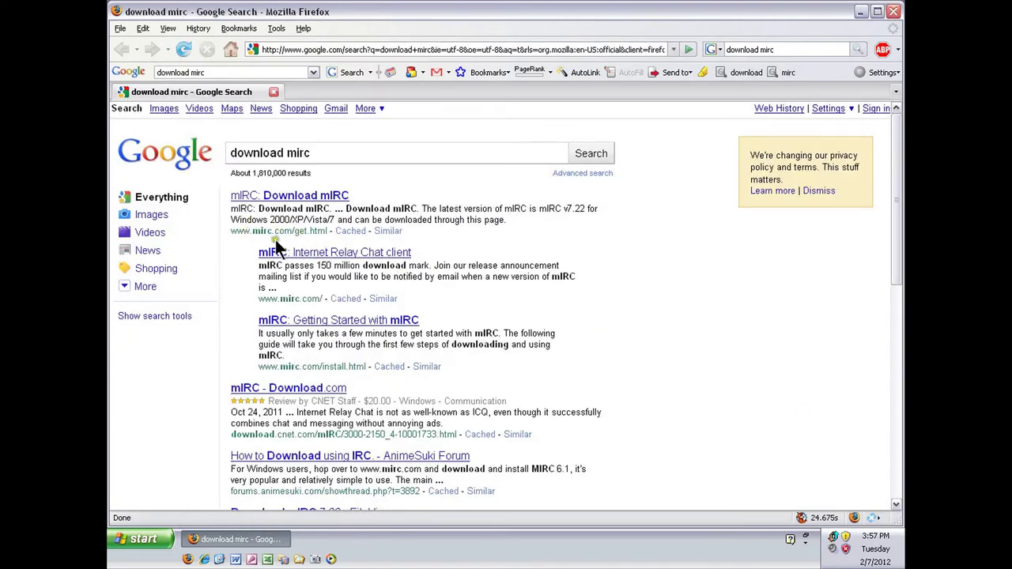
- Save mirc722.exe from the official mIRC download page to the Desktop, then show the desktop
{"action": "left_click", "coordinate": [279, 195]}
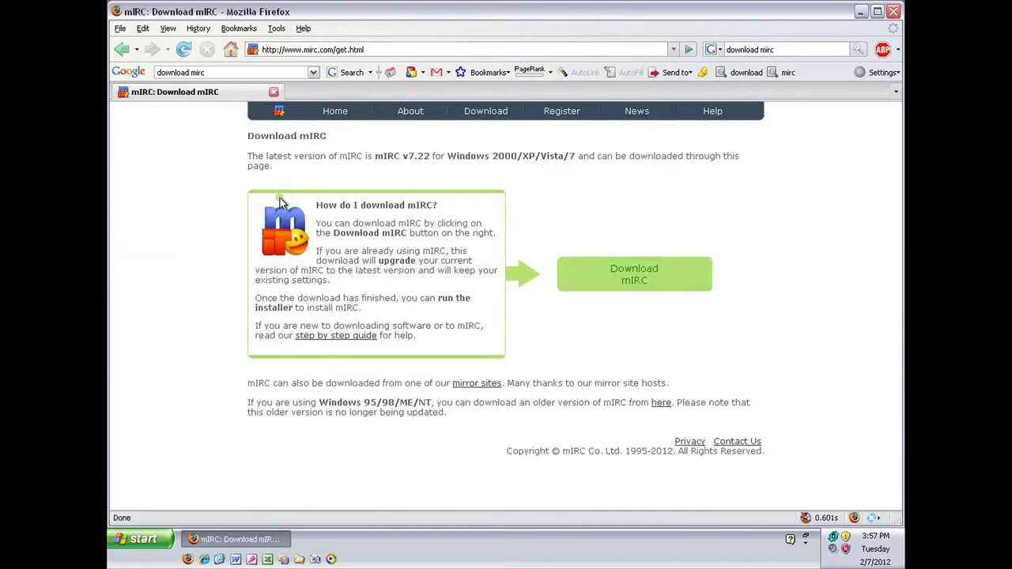
{"action": "left_click", "coordinate": [615, 278]}
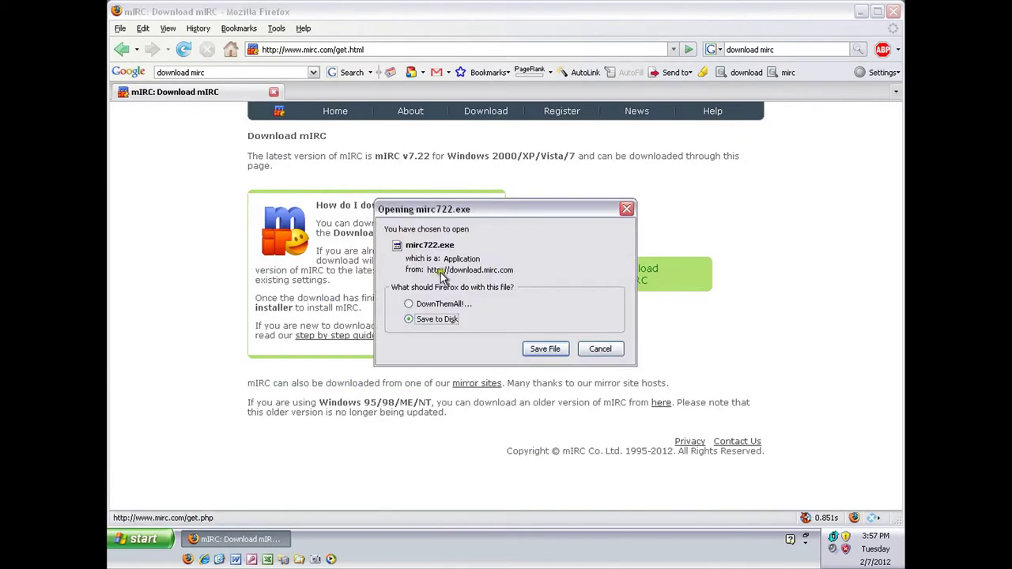
{"action": "left_click", "coordinate": [542, 350]}
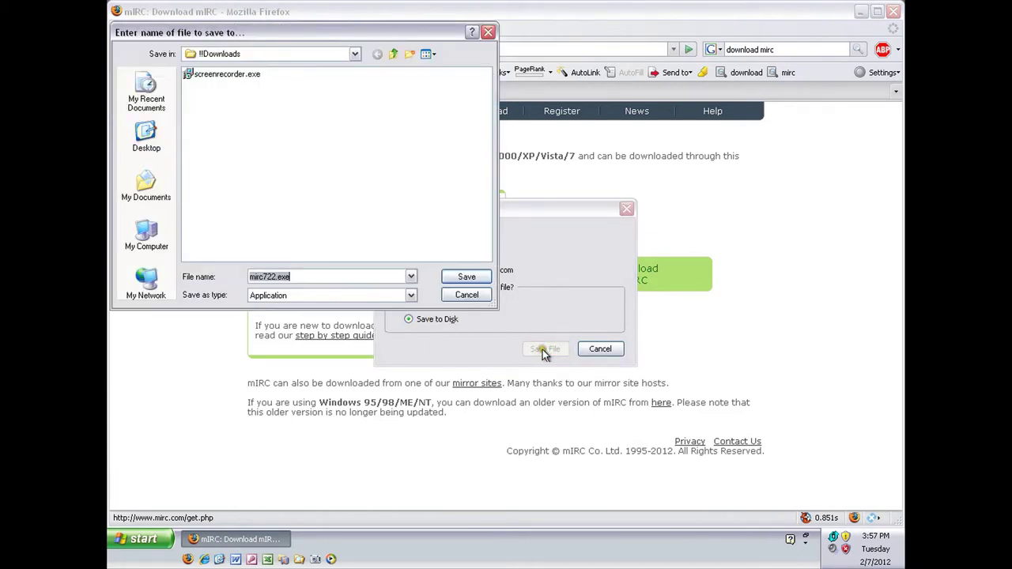
{"action": "left_click", "coordinate": [147, 138]}
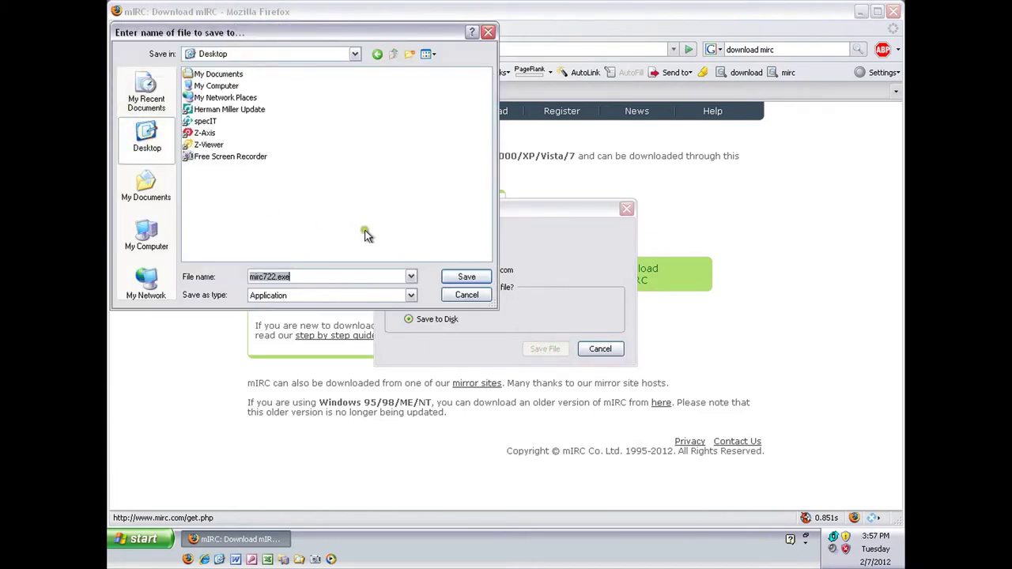
{"action": "left_click", "coordinate": [456, 277]}
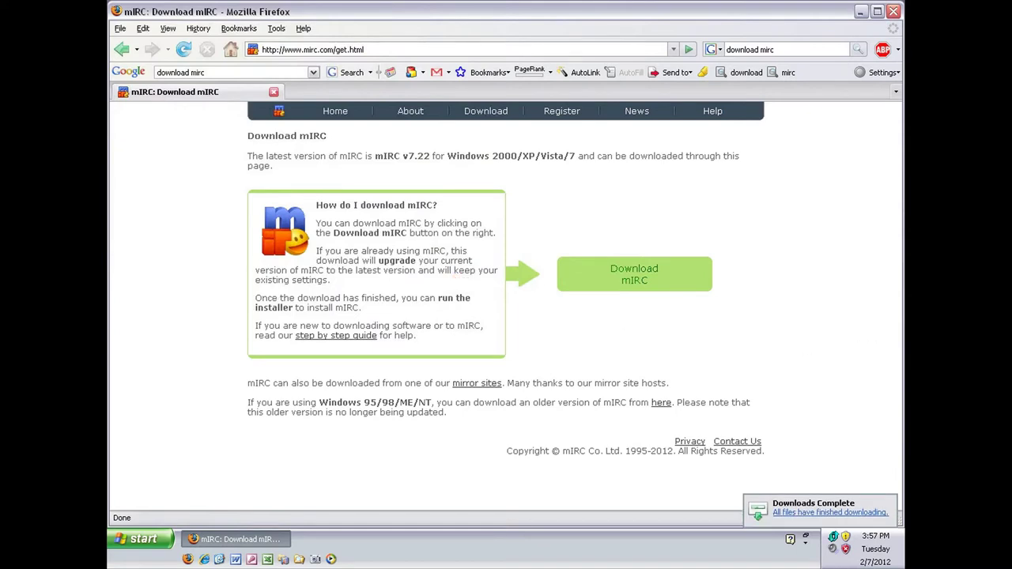
{"action": "key", "text": "super+d"}
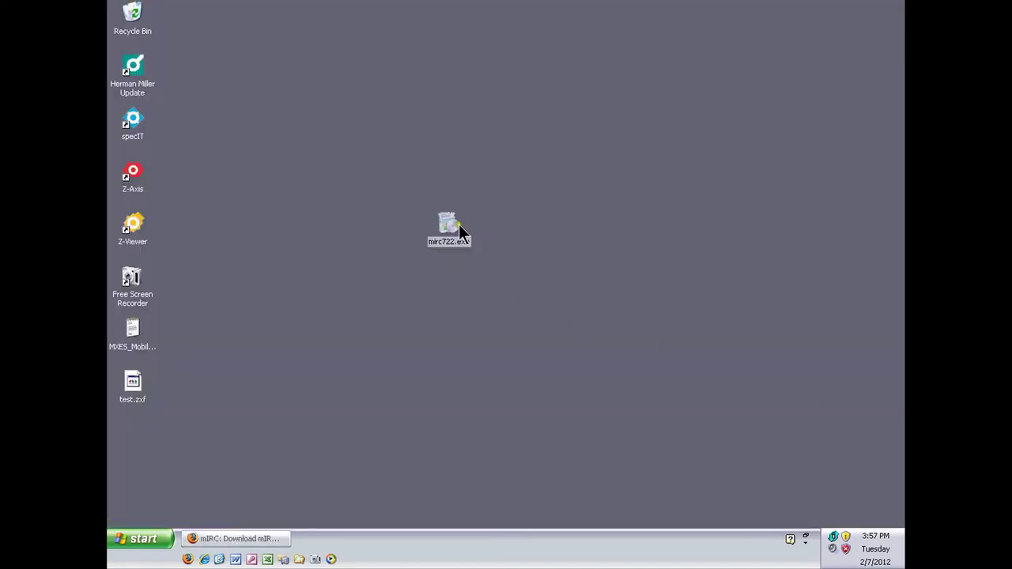
- Launch the mirc722.exe installer from the Desktop
{"action": "double_click", "coordinate": [451, 226]}
{"action": "right_click", "coordinate": [447, 227]}
{"action": "left_click", "coordinate": [472, 244]}
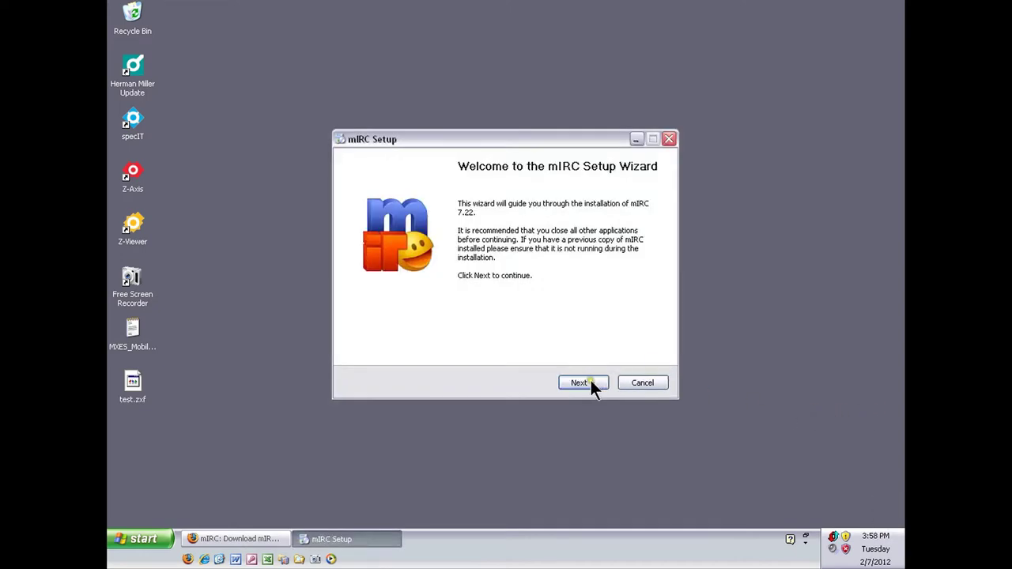
- Accept the license and default location, components and tasks, then finish with Run mIRC ticked
{"action": "left_click", "coordinate": [589, 382]}
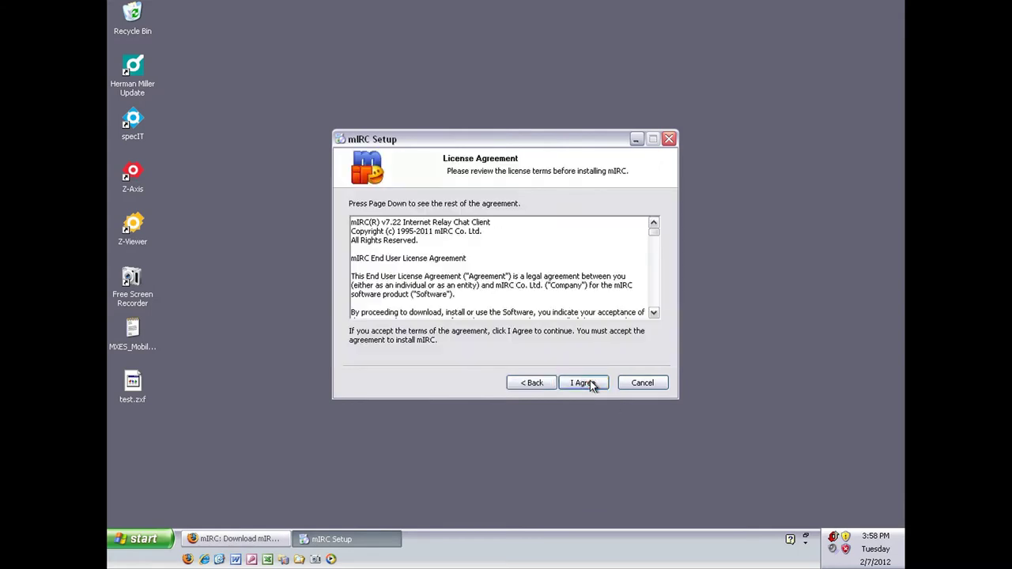
{"action": "left_click", "coordinate": [590, 382]}
{"action": "left_click", "coordinate": [590, 383]}
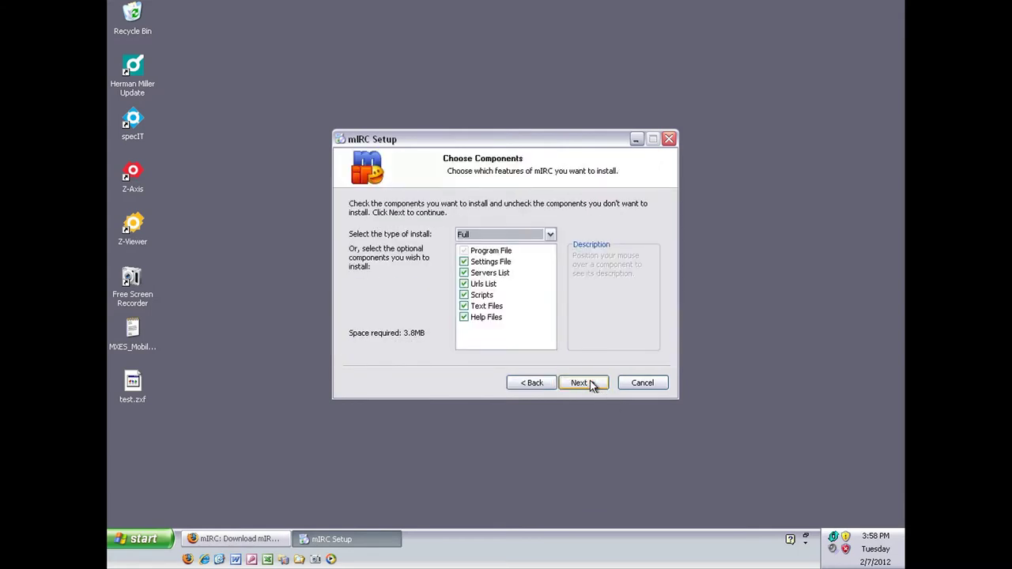
{"action": "left_click", "coordinate": [590, 382]}
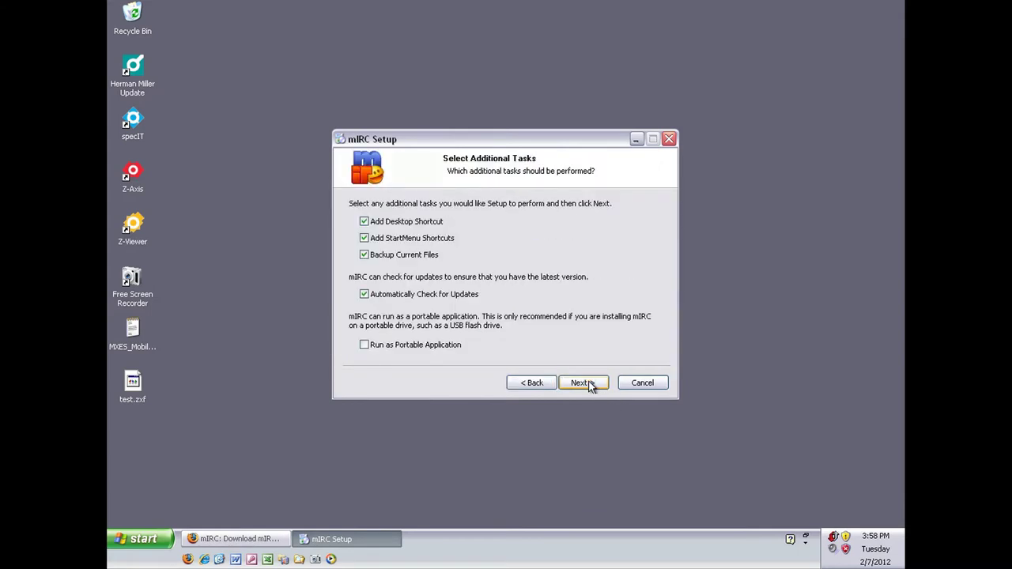
{"action": "left_click", "coordinate": [590, 382]}
{"action": "left_click", "coordinate": [589, 383]}
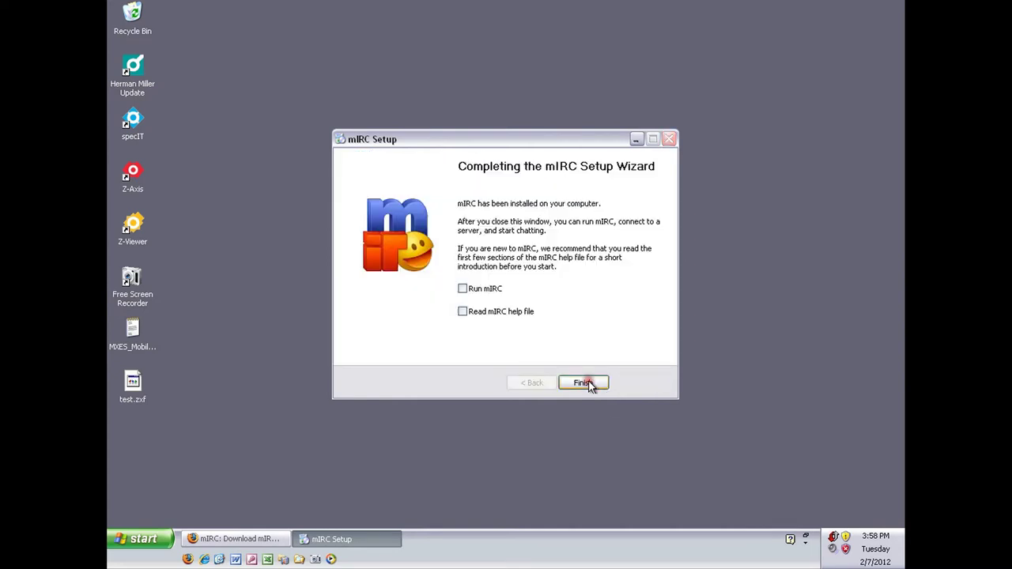
{"action": "left_click", "coordinate": [462, 289]}
{"action": "left_click", "coordinate": [582, 384]}
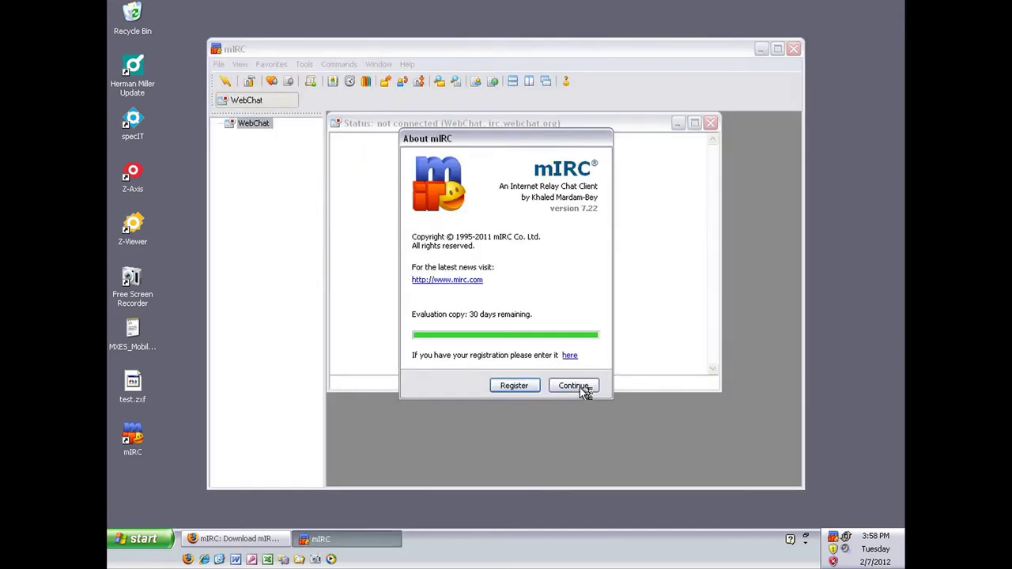
- Dismiss About mIRC, enter nickname Nick_Here and alternative Nich_Here__, and leave Name empty
{"action": "left_click", "coordinate": [581, 390]}
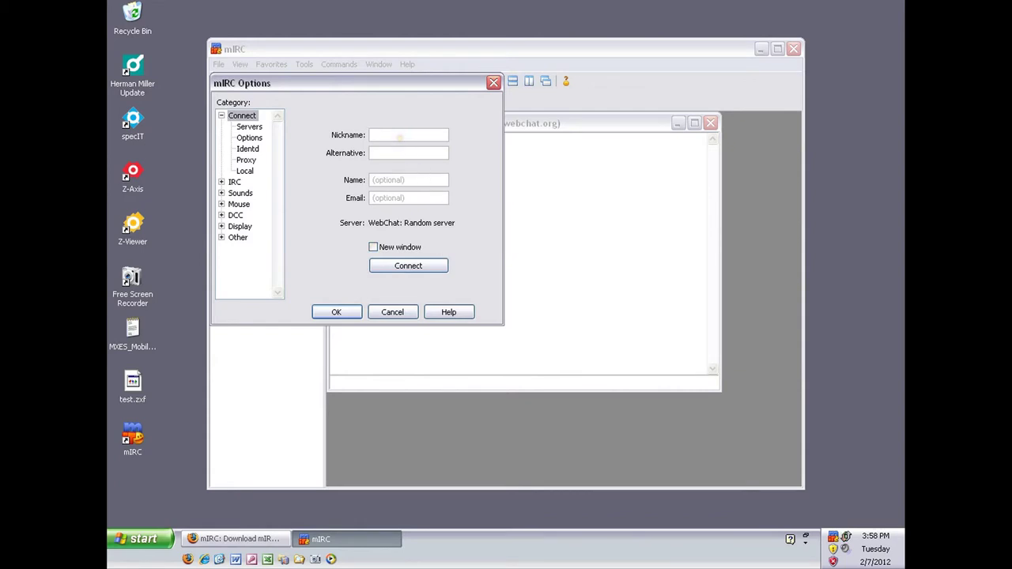
{"action": "type", "text": "Nick_Here"}
{"action": "key", "text": "Tab"}
{"action": "type", "text": "Nich_Here__"}
{"action": "key", "text": "Tab"}
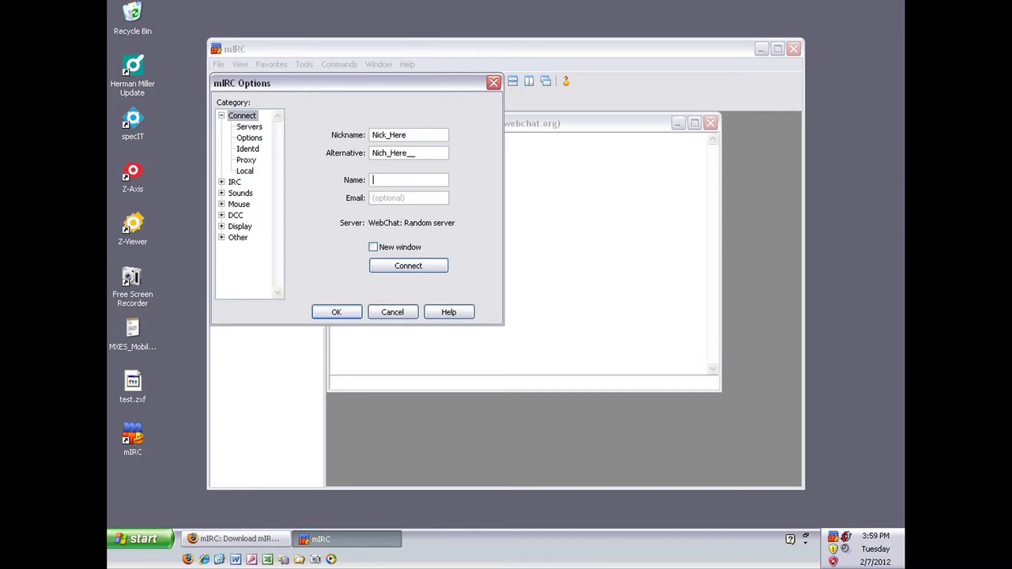
{"action": "type", "text": "optional"}
{"action": "key", "text": "shift+Home"}
{"action": "key", "text": "BackSpace"}
- Add a 'Ustream' server entry for c.ustream.tv with its password to the server list
{"action": "left_click", "coordinate": [249, 127]}
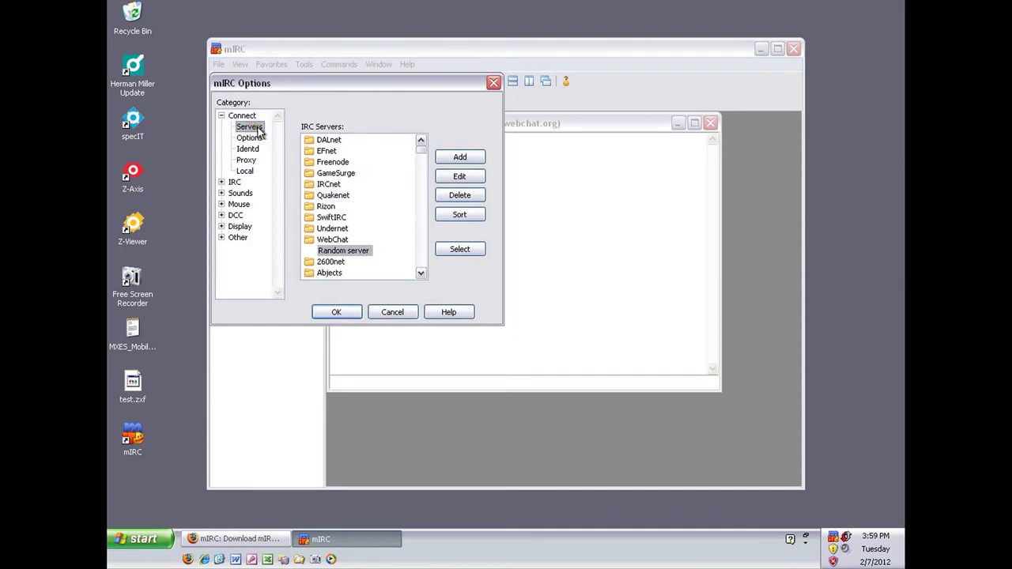
{"action": "left_click", "coordinate": [459, 159]}
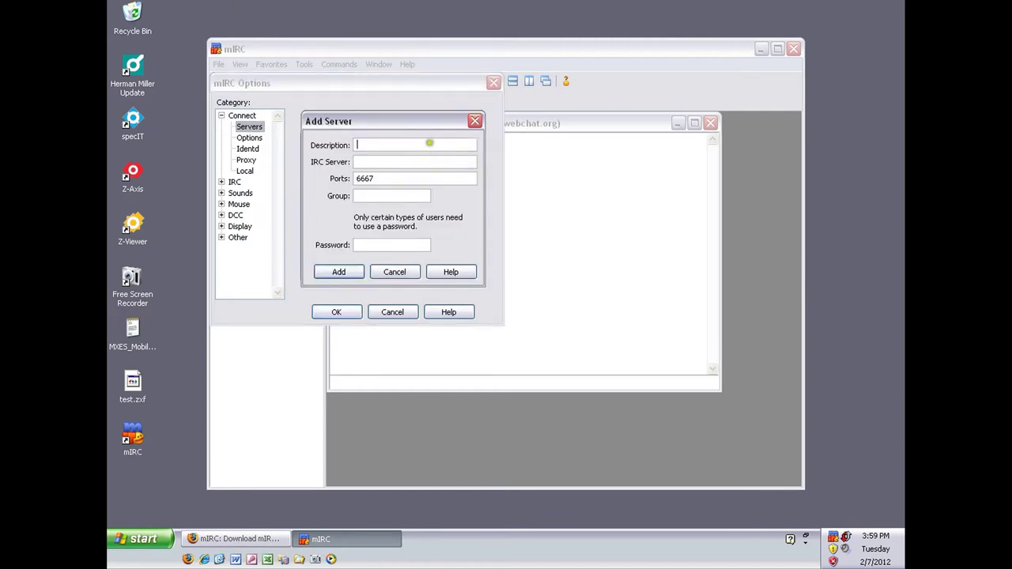
{"action": "left_click", "coordinate": [428, 142]}
{"action": "type", "text": "Ust"}
{"action": "type", "text": "ream"}
{"action": "type", "text": "c"}
{"action": "type", "text": ".us"}
{"action": "type", "text": "tream."}
{"action": "type", "text": "tv"}
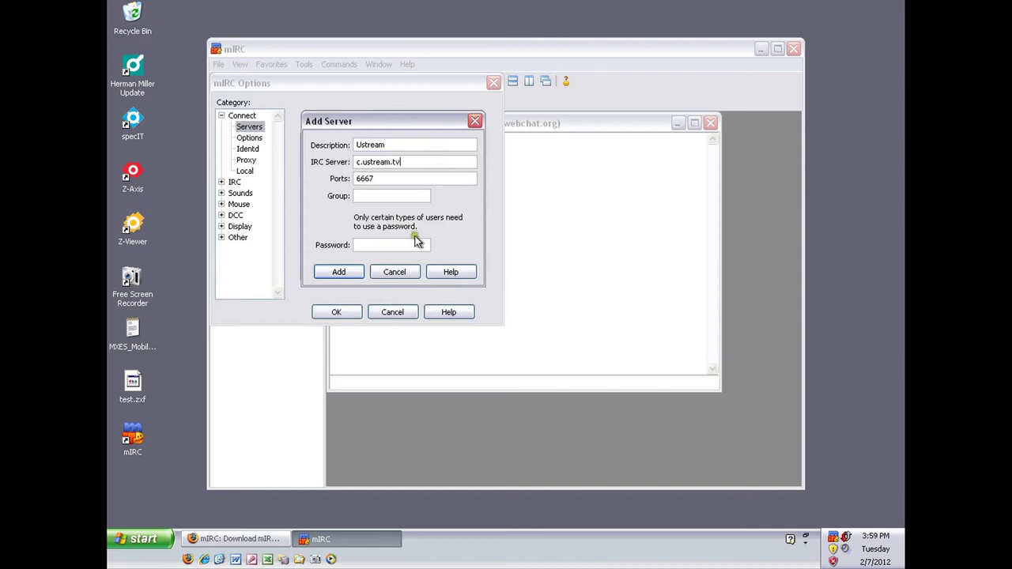
{"action": "left_click", "coordinate": [412, 244]}
{"action": "type", "text": "********"}
{"action": "key", "text": "shift+Home"}
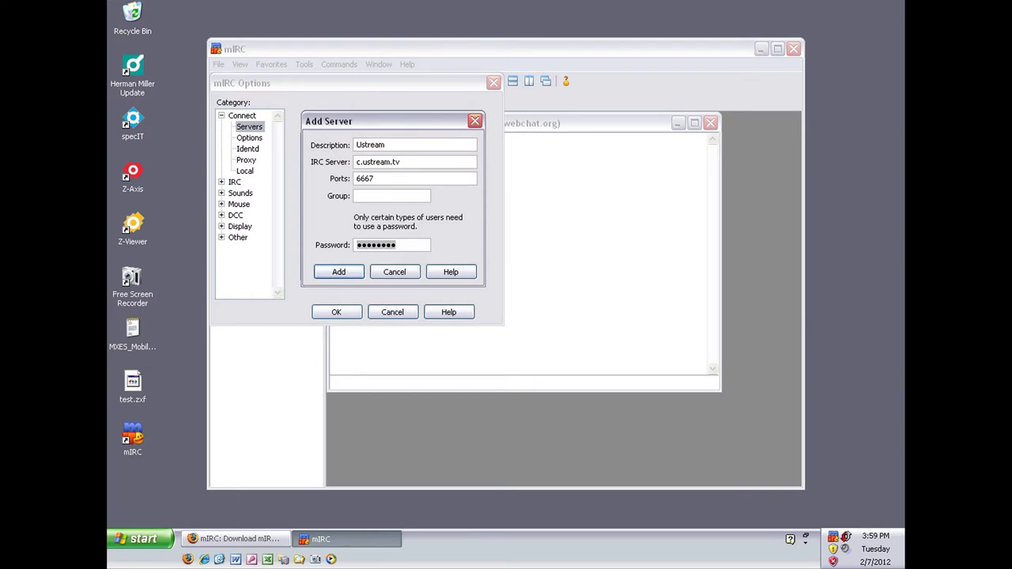
{"action": "type", "text": "**********"}
{"action": "left_click", "coordinate": [338, 271]}
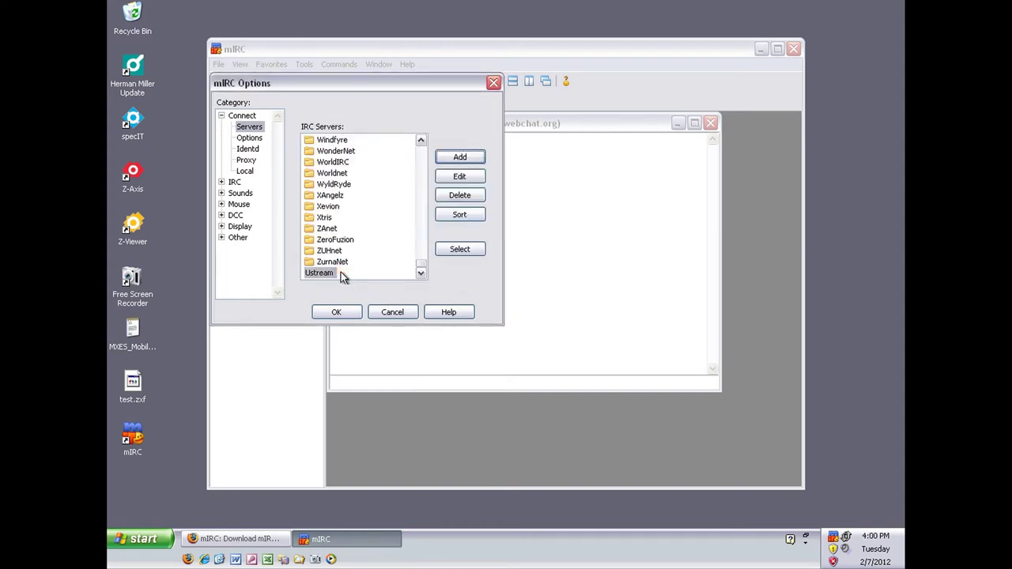
- Select the Ustream server, connect, and allow mIRC through Sygate and Windows Firewall
{"action": "left_click", "coordinate": [462, 249]}
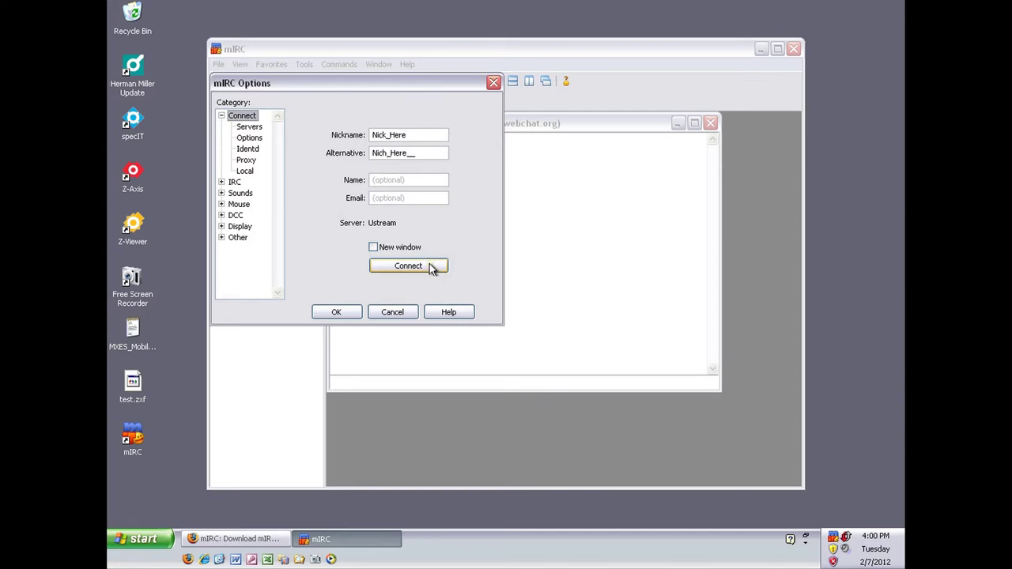
{"action": "left_click", "coordinate": [429, 266]}
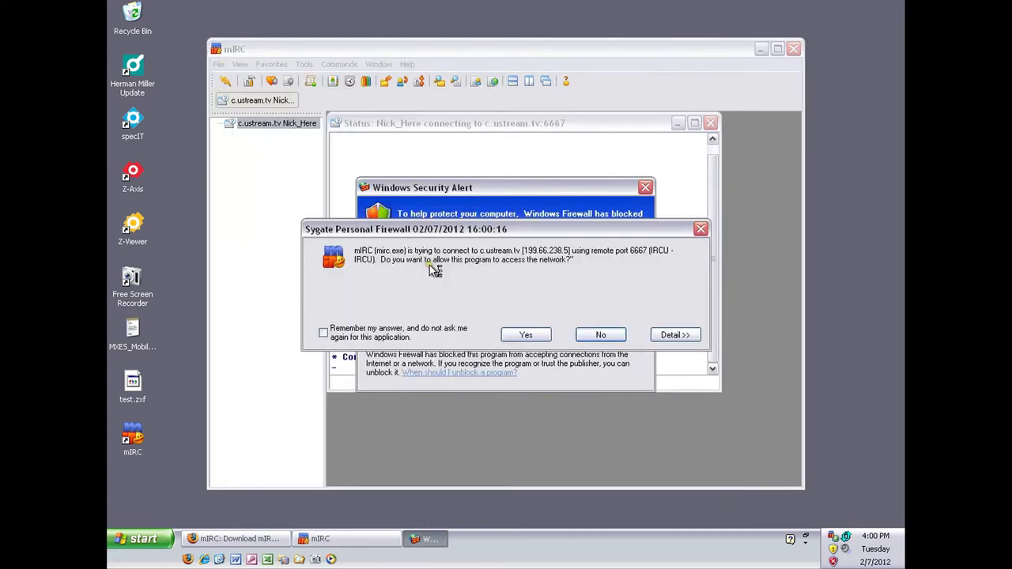
{"action": "left_click", "coordinate": [526, 335]}
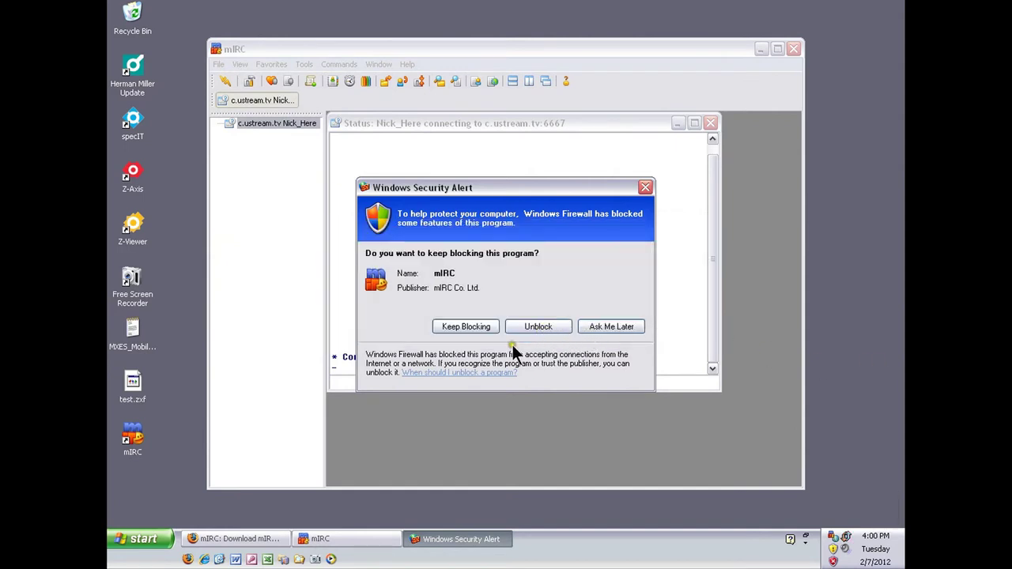
{"action": "left_click", "coordinate": [543, 326]}
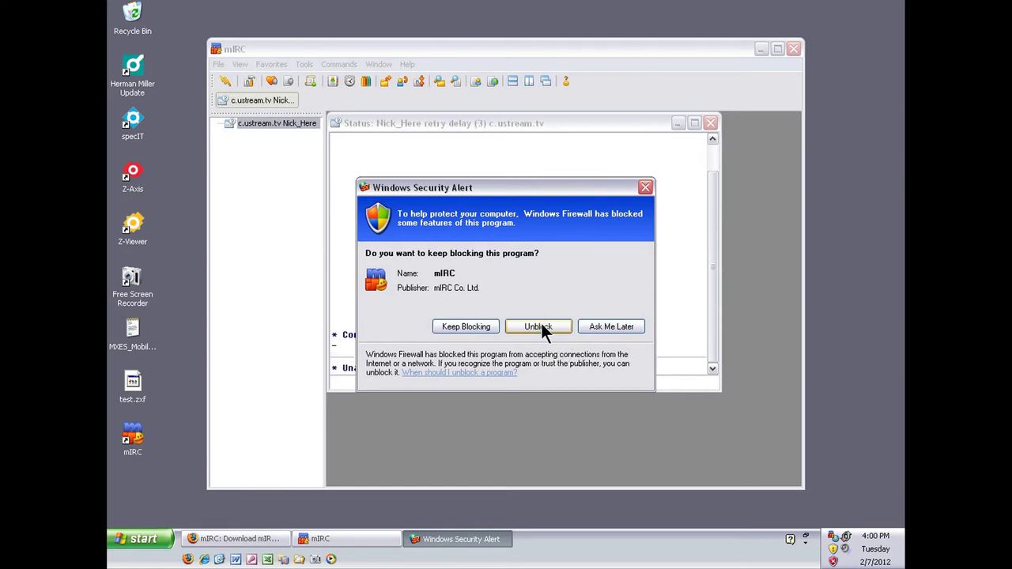
{"action": "left_click", "coordinate": [540, 322]}
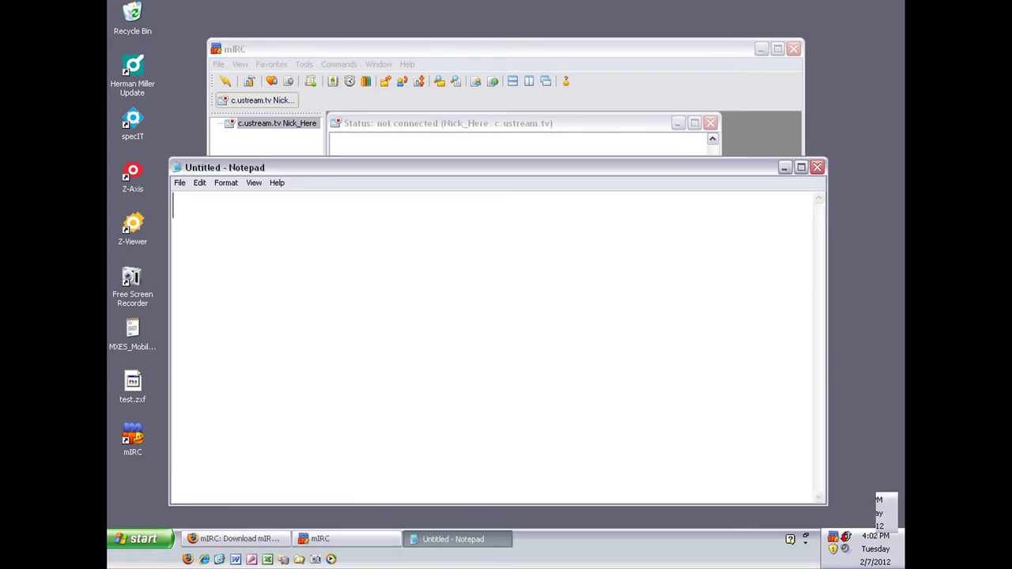
- Write a Notepad note saying mIRC should join Ustream but won't due to the firewall
{"action": "left_click", "coordinate": [449, 241]}
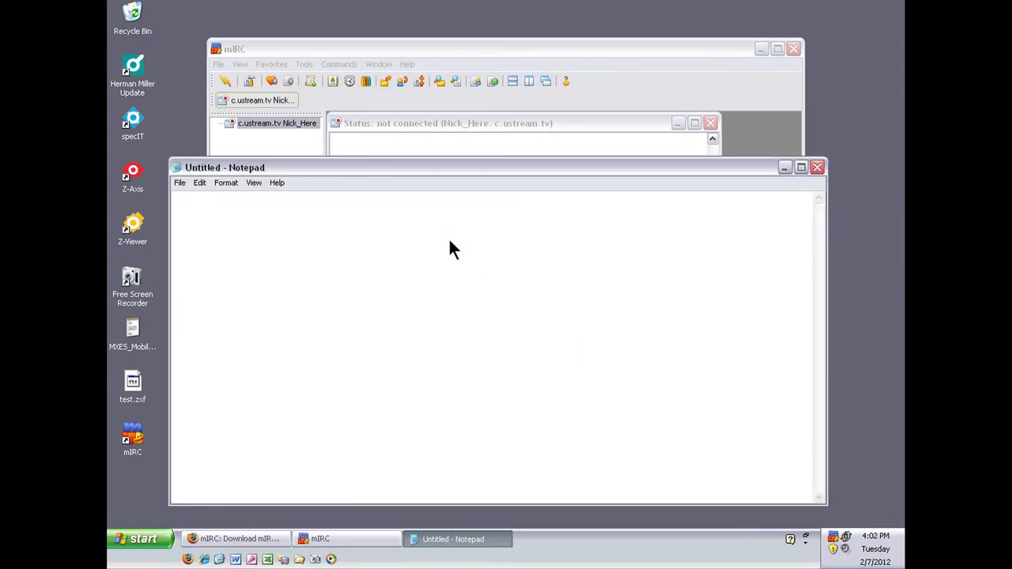
{"action": "type", "text": "now your "}
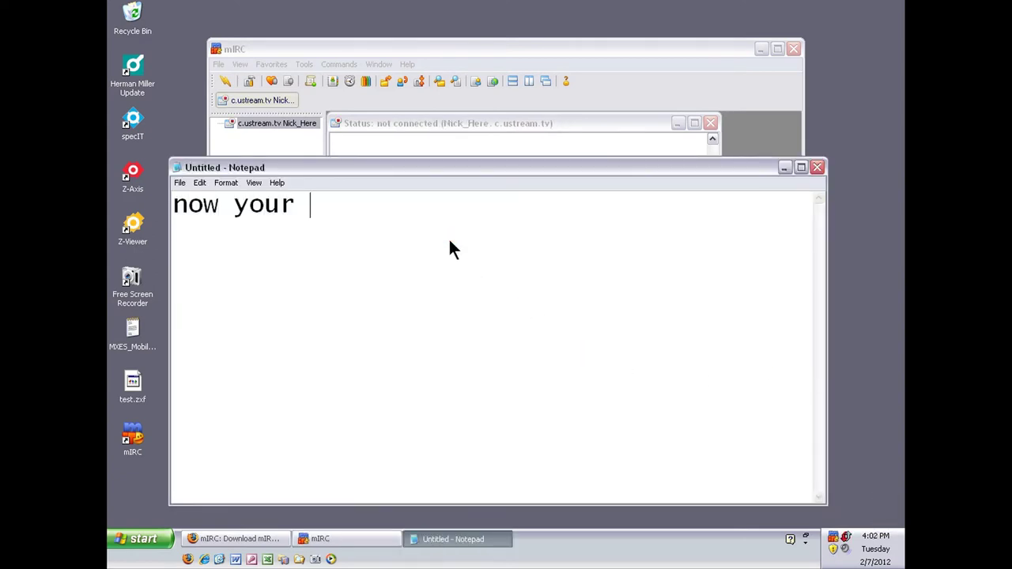
{"action": "type", "text": "mIRC sho"}
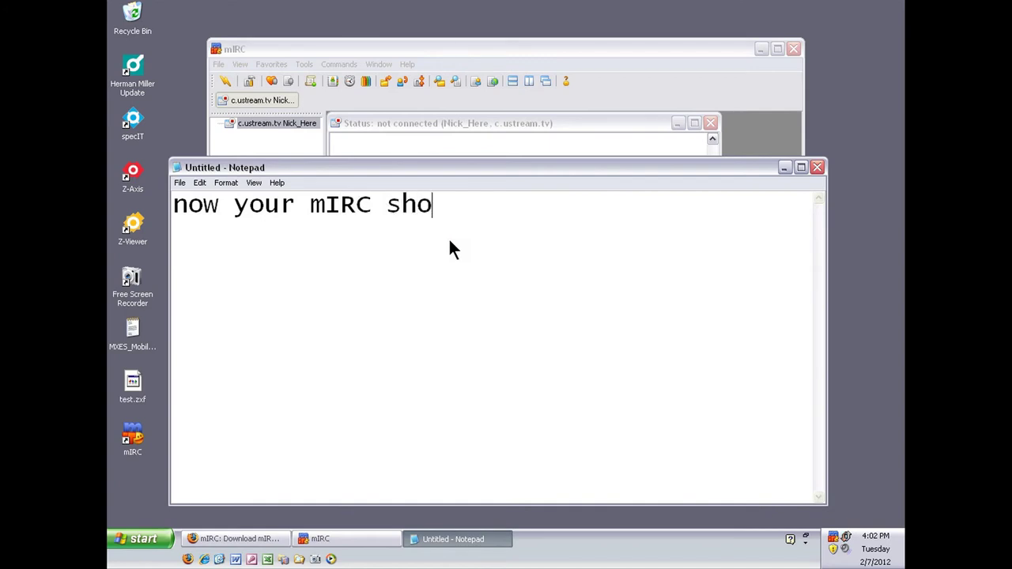
{"action": "type", "text": "uld jount"}
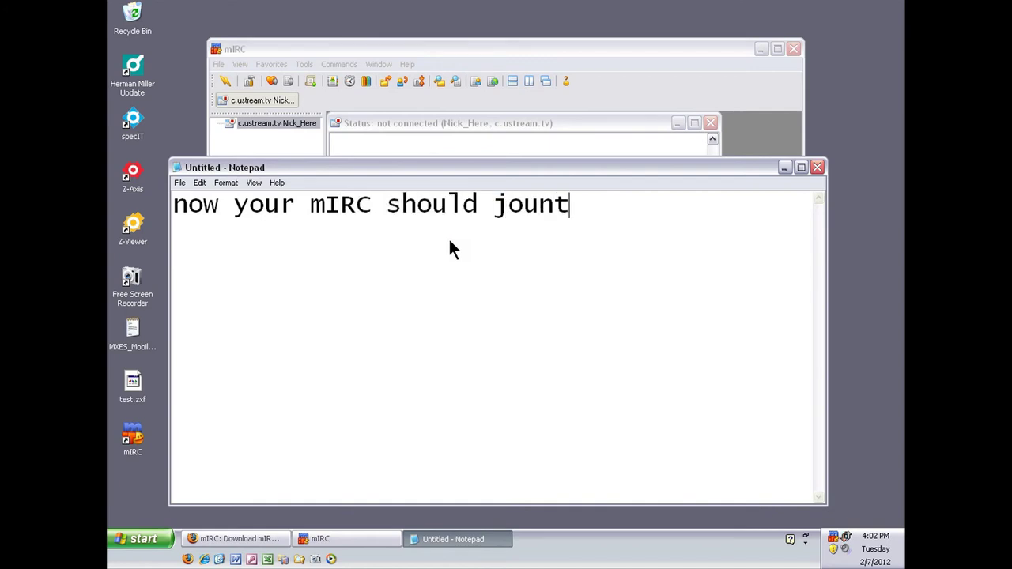
{"action": "key", "text": "BackSpace"}
{"action": "key", "text": "BackSpace"}
{"action": "key", "text": "BackSpace"}
{"action": "key", "text": "BackSpace"}
{"action": "type", "text": "oin the"}
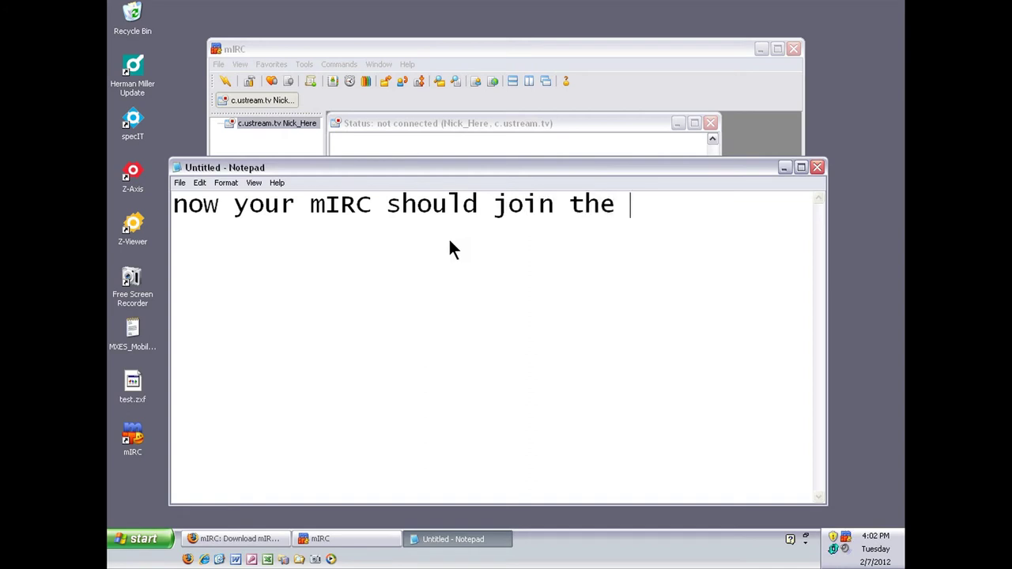
{"action": "type", "text": " ustream net"}
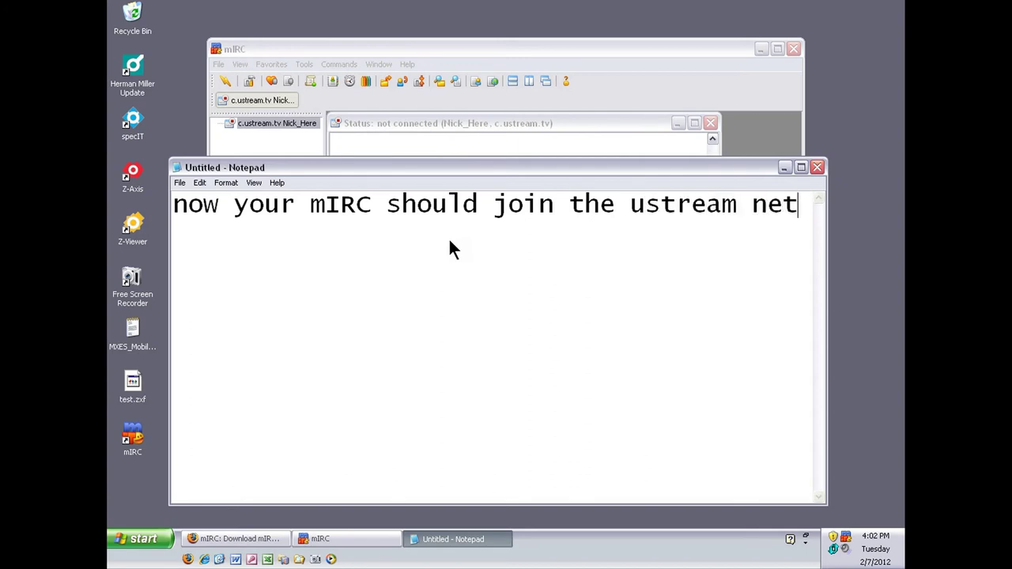
{"action": "type", "text": "work"}
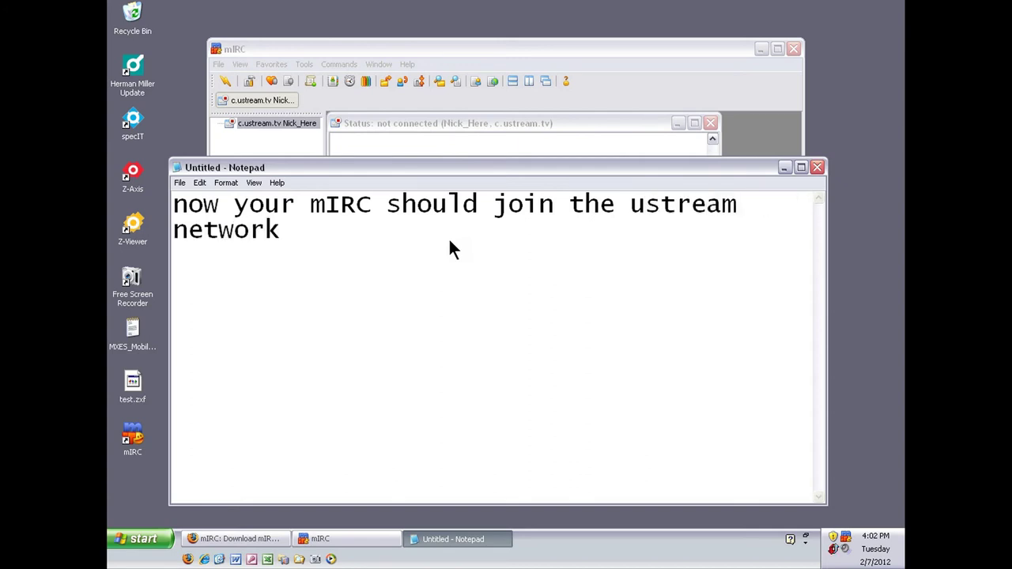
{"action": "type", "text": ". min"}
{"action": "type", "text": "e "}
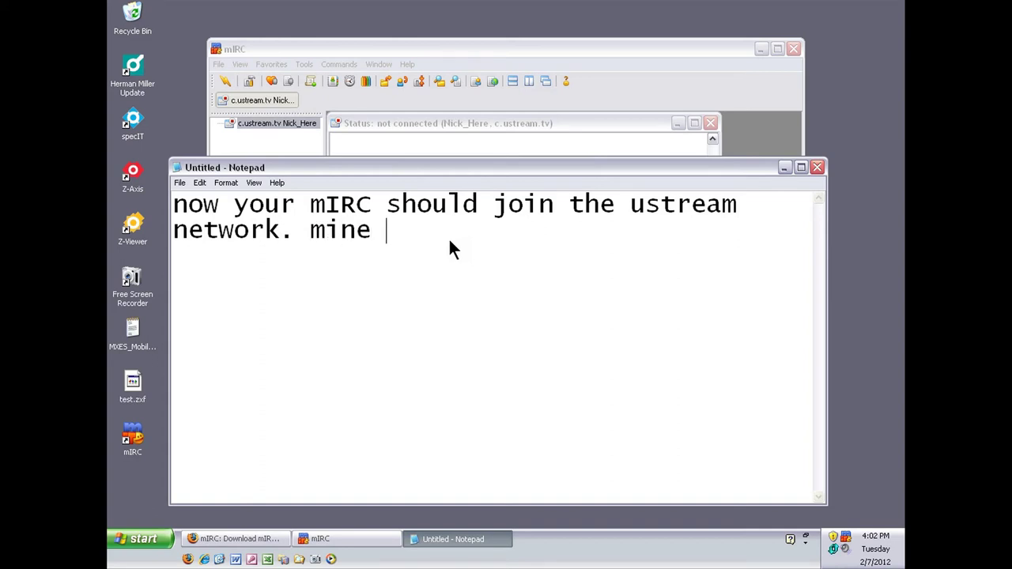
{"action": "type", "text": "will not"}
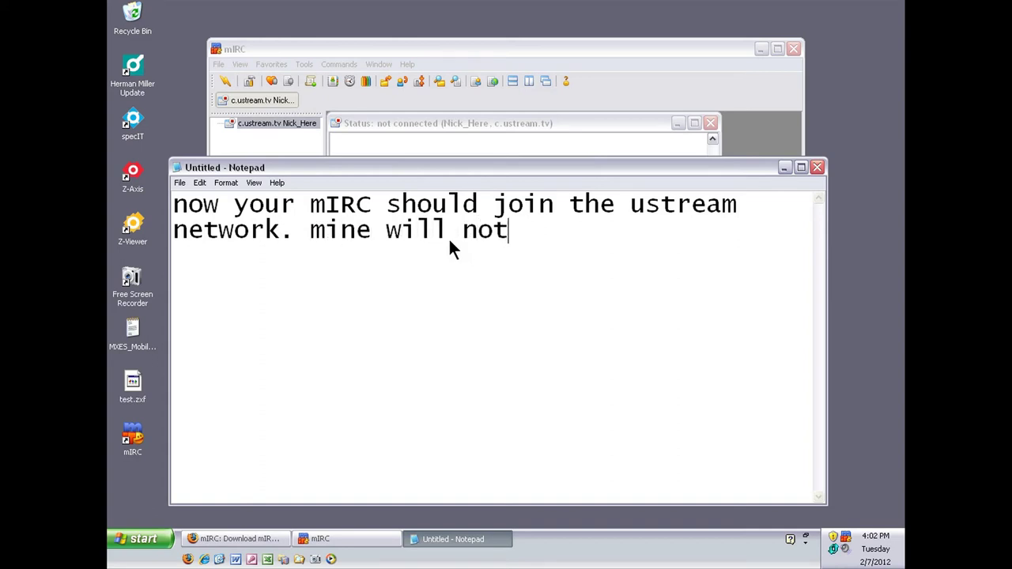
{"action": "type", "text": " due to fire"}
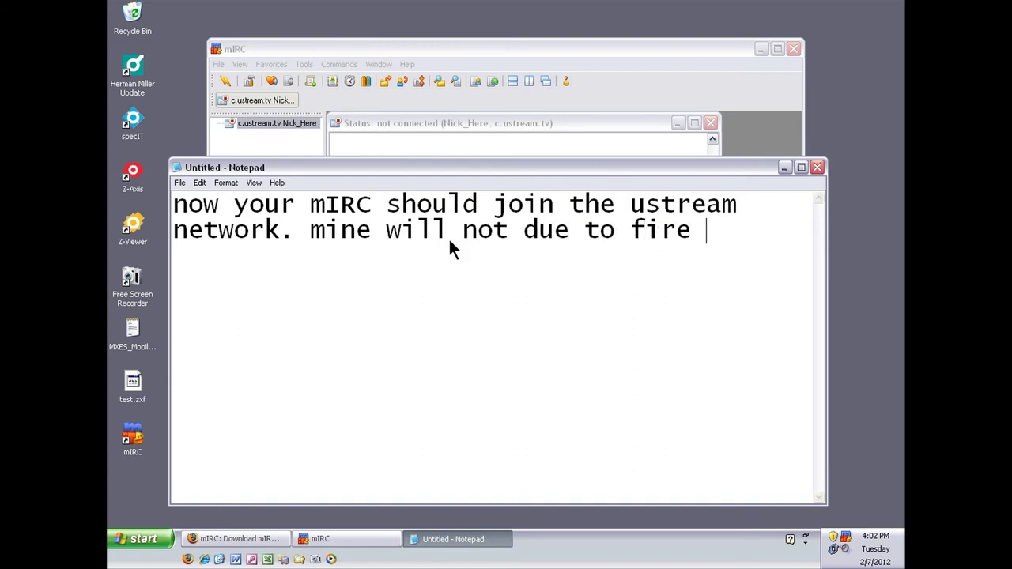
{"action": "key", "text": "BackSpace"}
{"action": "type", "text": "wall"}
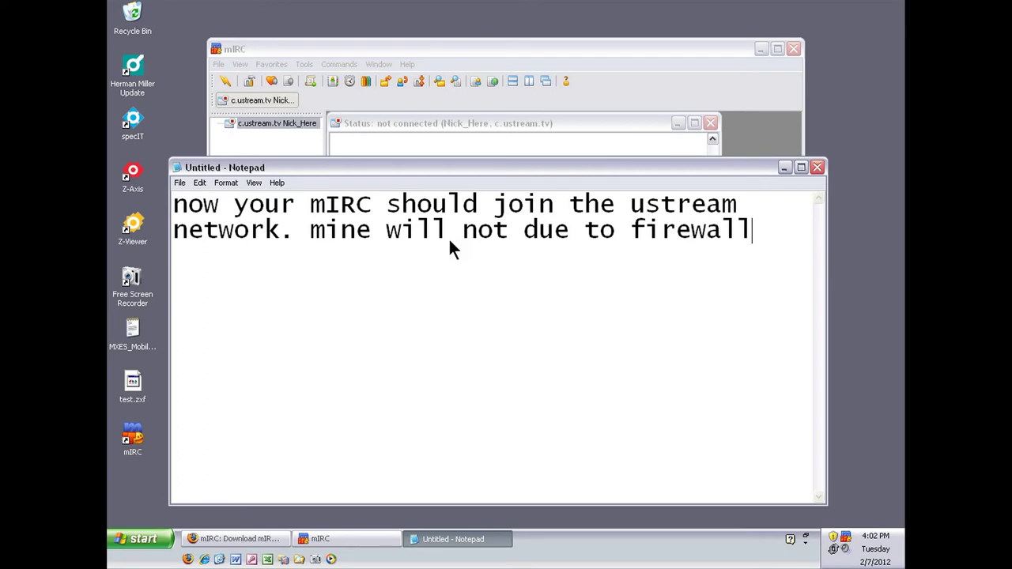
{"action": "type", "text": "."}
- Replace the note text with 'now select Favorites from mIRC'
{"action": "key", "text": "ctrl+a"}
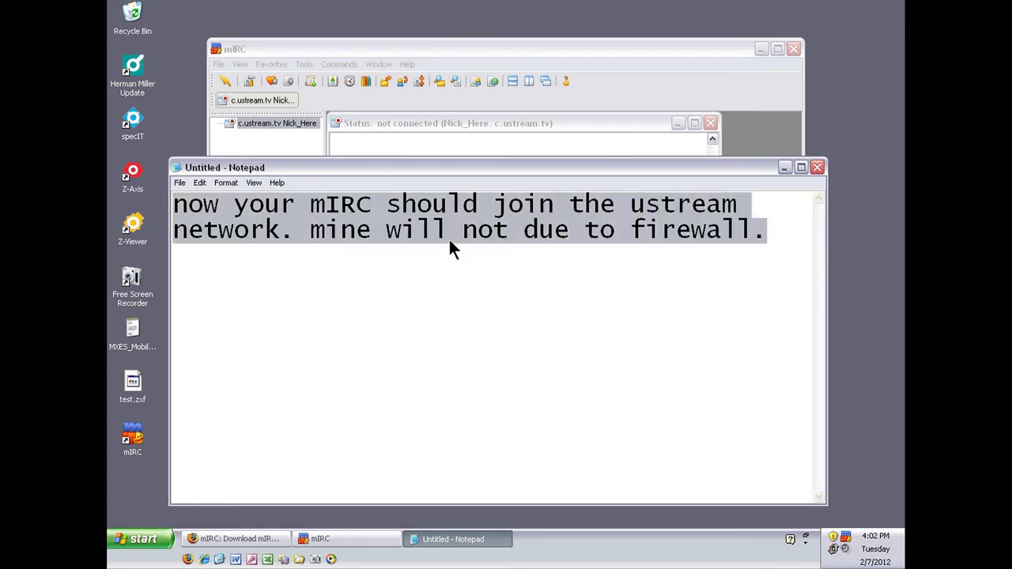
{"action": "key", "text": "Delete"}
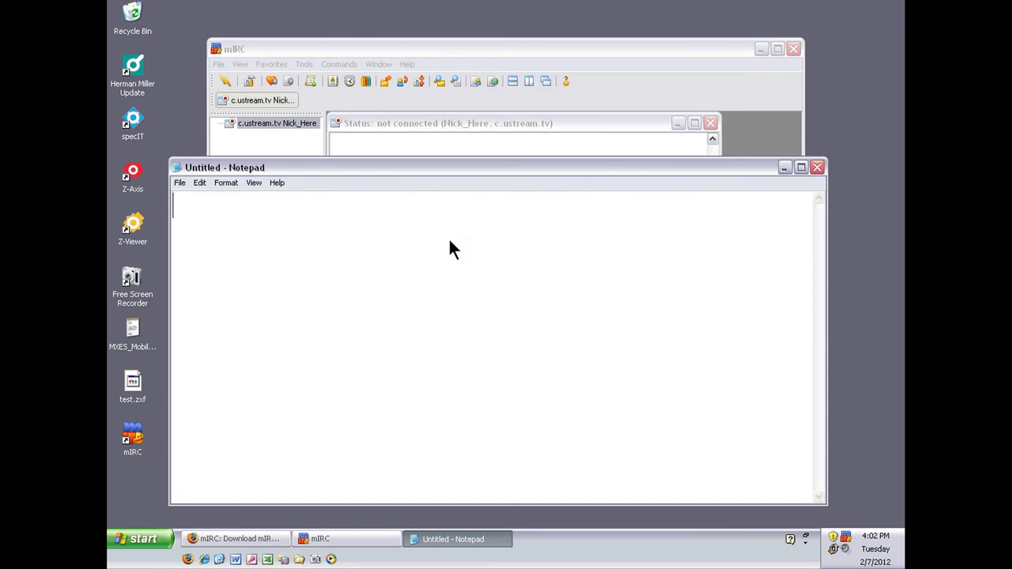
{"action": "type", "text": "now sel"}
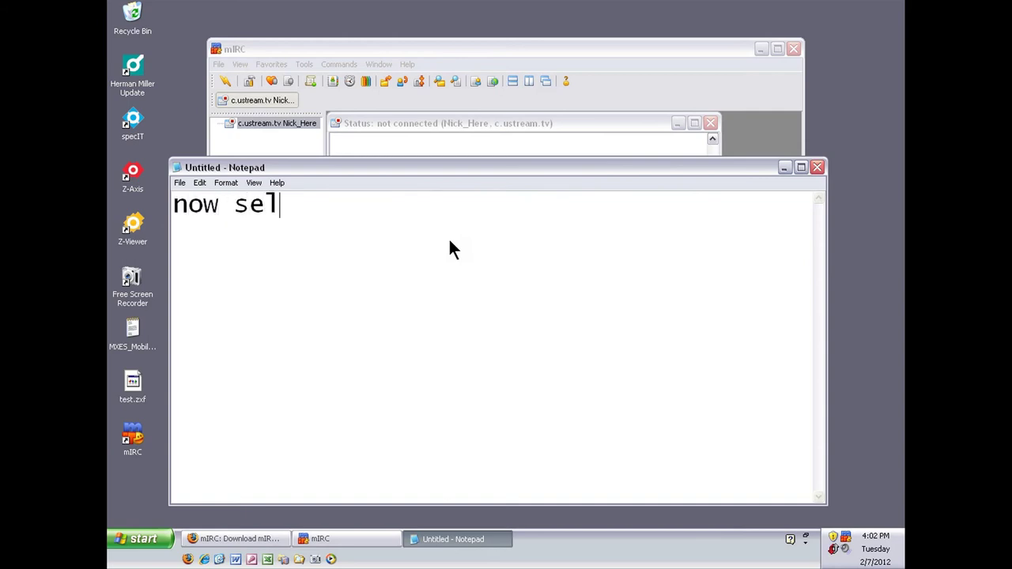
{"action": "type", "text": "ect "}
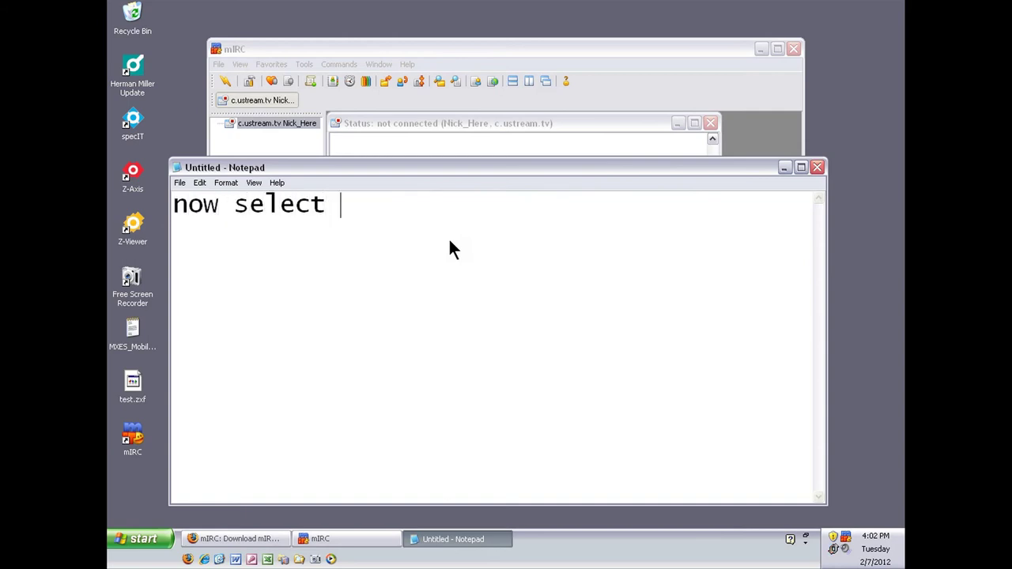
{"action": "type", "text": "Favor"}
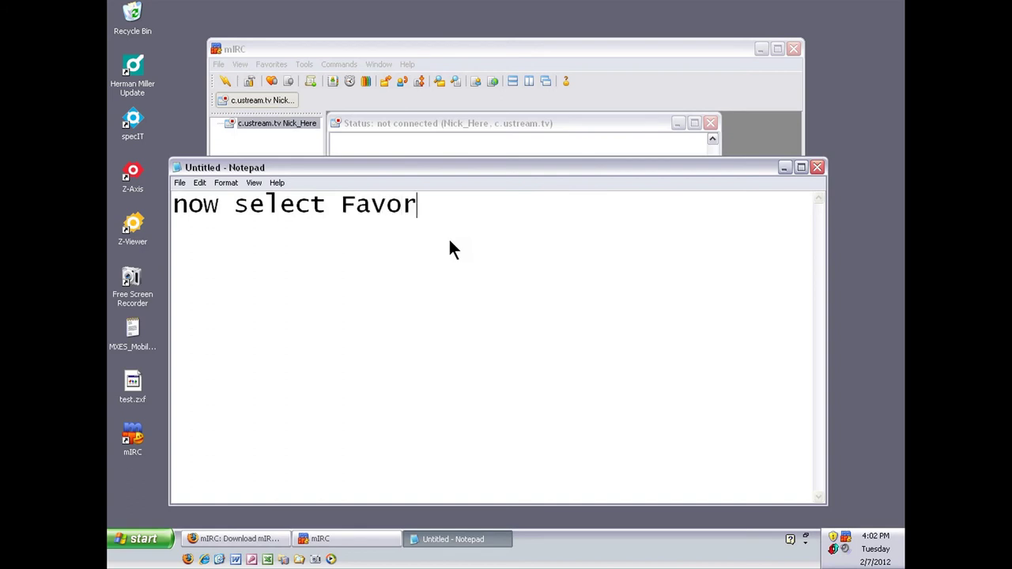
{"action": "type", "text": "ites from"}
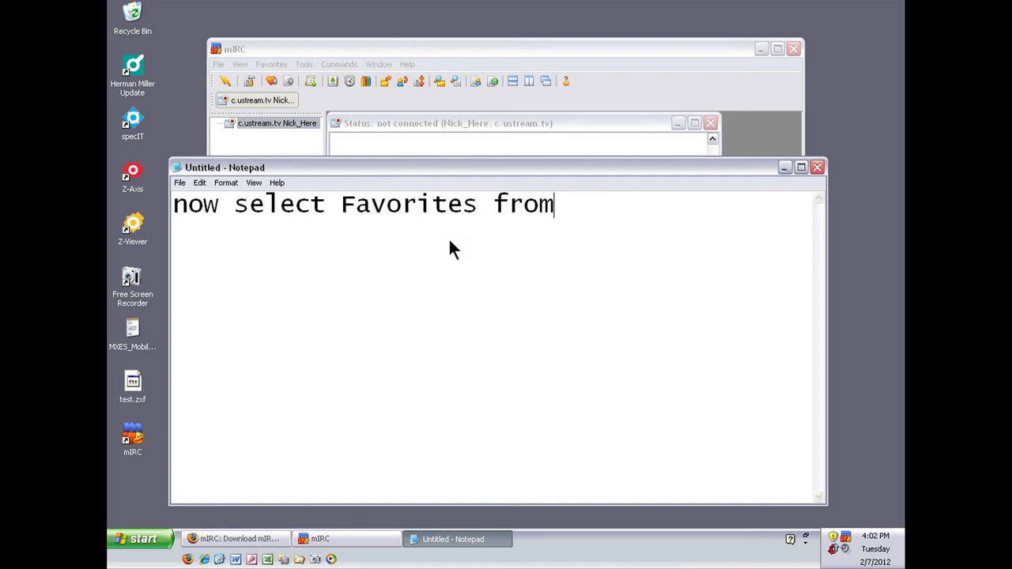
{"action": "type", "text": " mIR"}
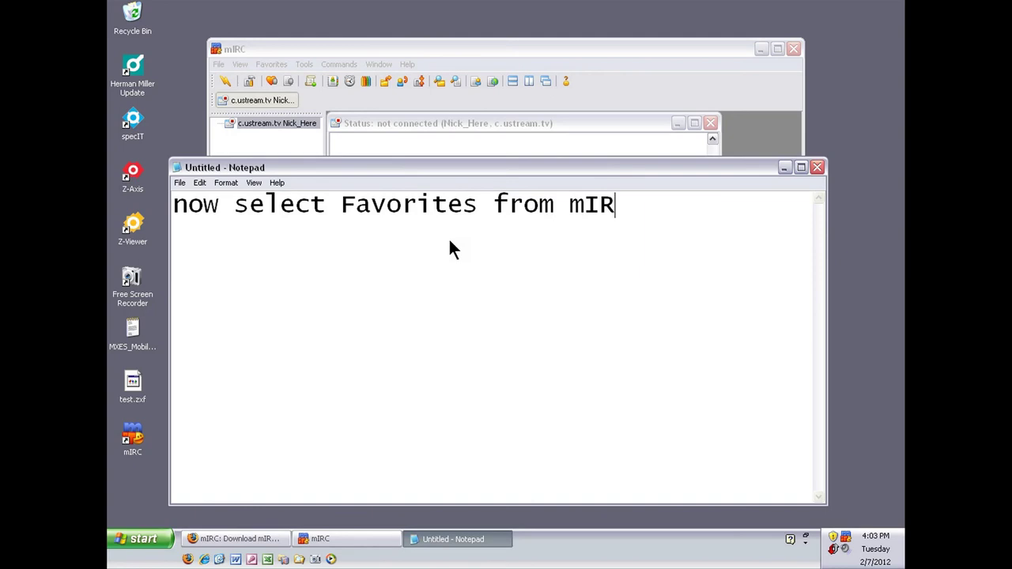
{"action": "type", "text": "C"}
- In Organize Favorites, add a new favorite for channel #truk1
{"action": "left_click", "coordinate": [270, 64]}
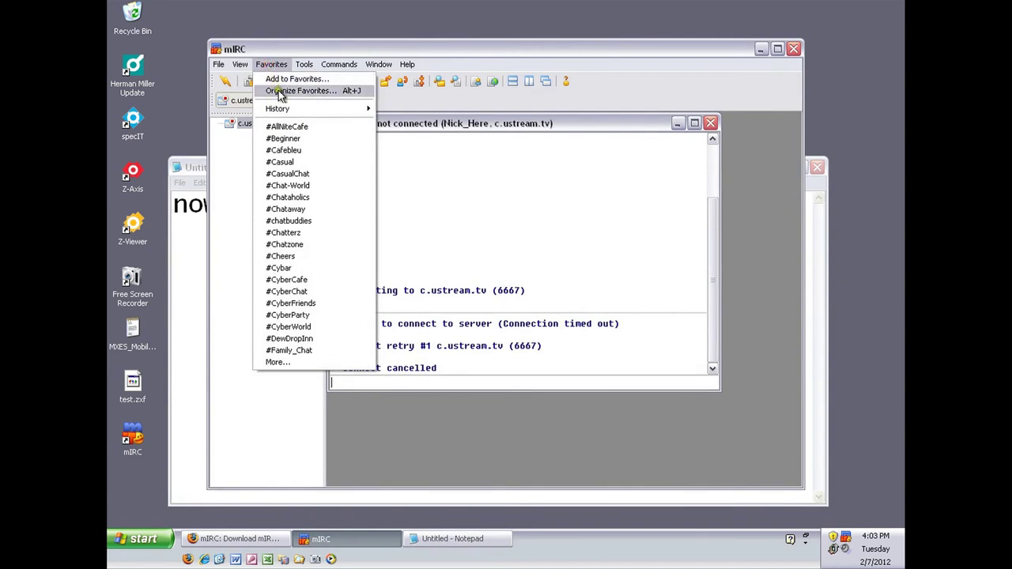
{"action": "left_click", "coordinate": [279, 93]}
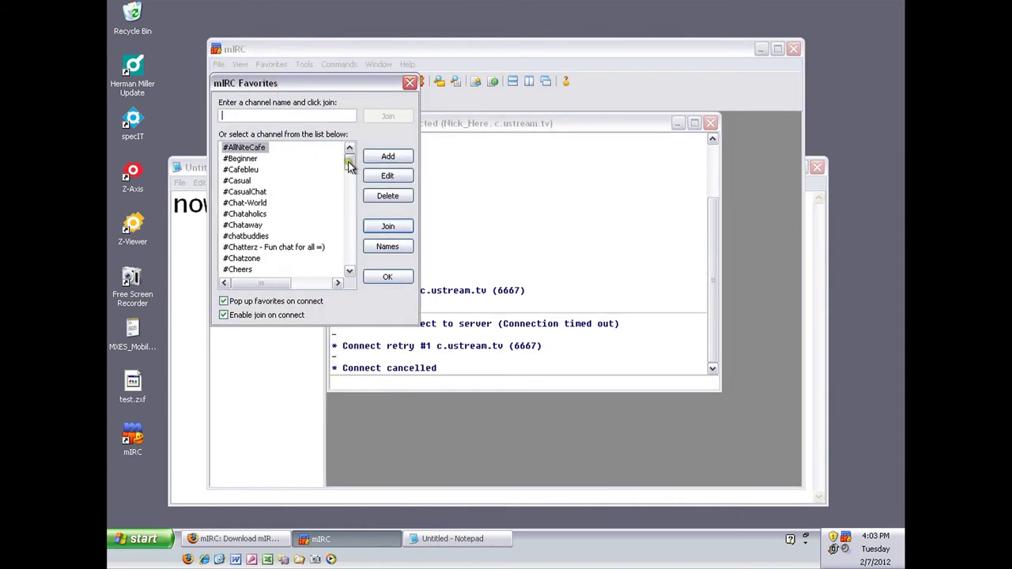
{"action": "left_click", "coordinate": [373, 159]}
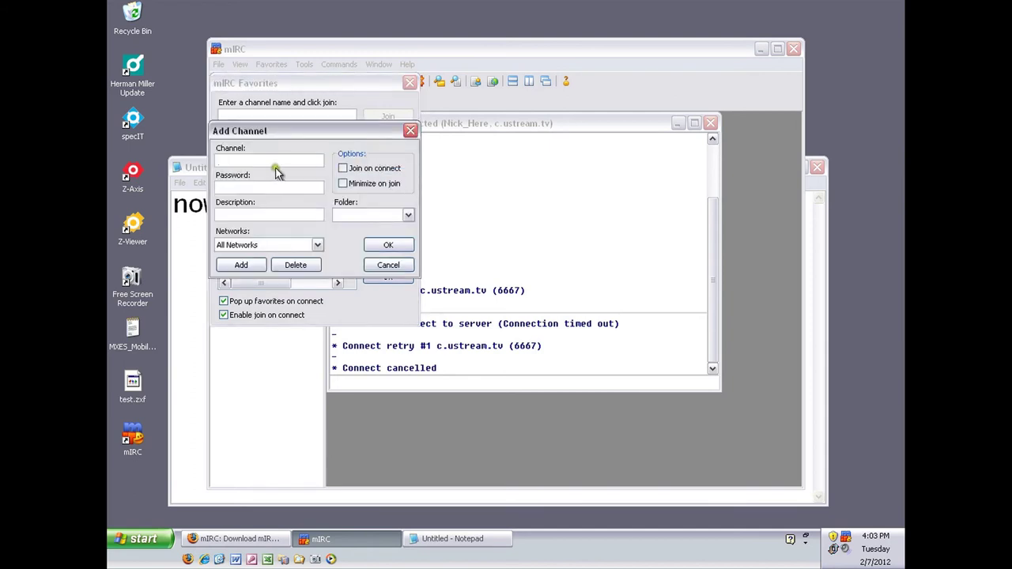
{"action": "left_click", "coordinate": [274, 163]}
{"action": "type", "text": "#truk1"}
- Give #truk1 a channel password, description 'Truk Chat' and join on connect, and save it
{"action": "left_click", "coordinate": [262, 188]}
{"action": "type", "text": "123"}
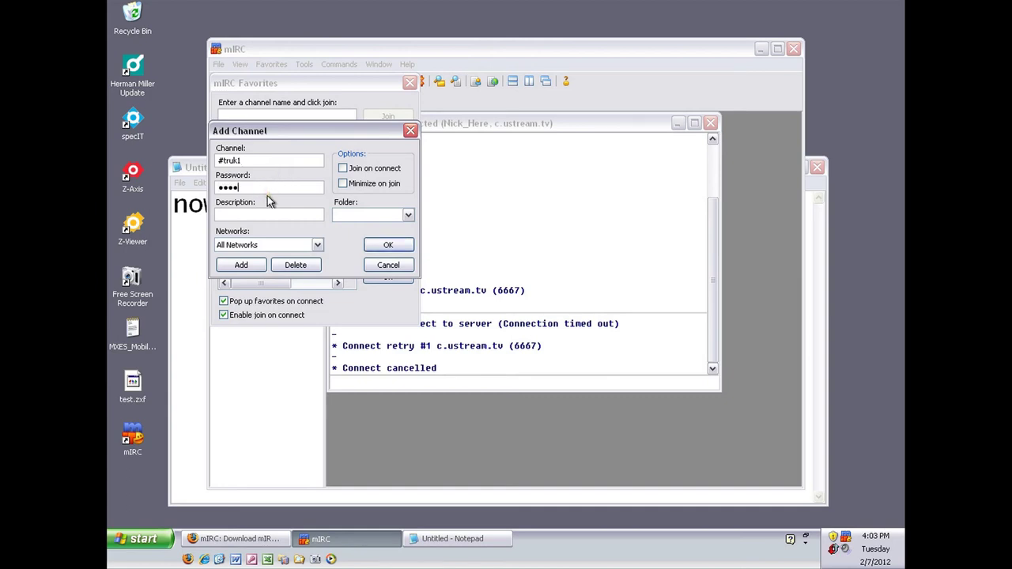
{"action": "key", "text": "shift+Home"}
{"action": "type", "text": "123"}
{"action": "type", "text": "Tru"}
{"action": "type", "text": "k Chat"}
{"action": "left_click", "coordinate": [343, 169]}
{"action": "left_click", "coordinate": [385, 247]}
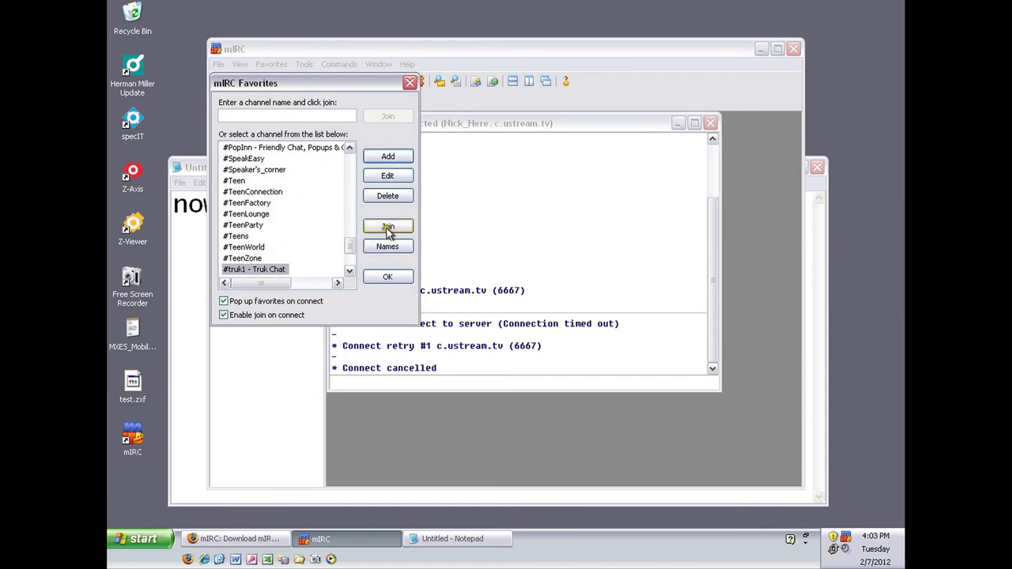
{"action": "left_click", "coordinate": [198, 261]}
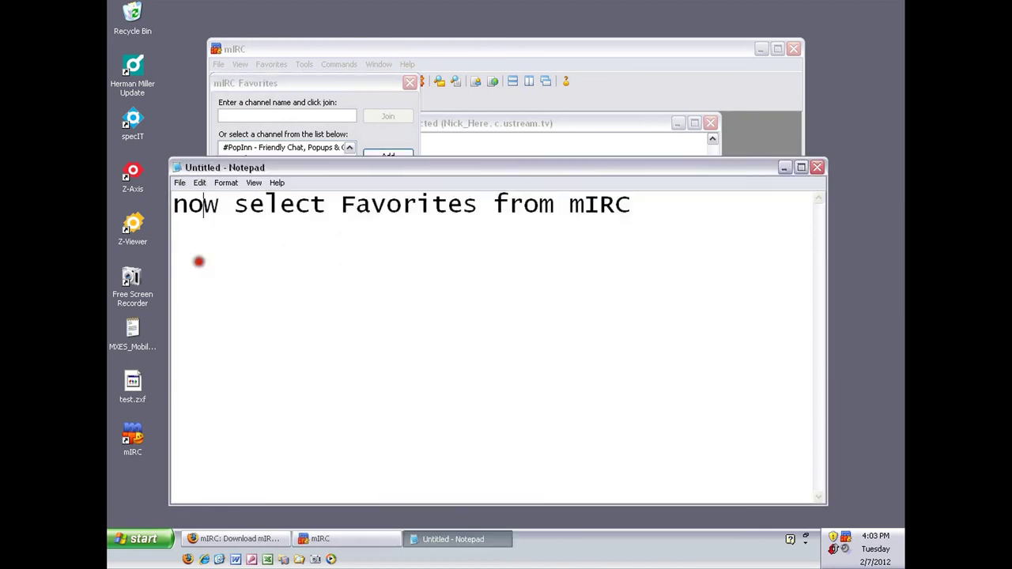
- Change the note to 'now select Join' and join #truk1 from the Favorites list
{"action": "key", "text": "ctrl+a"}
{"action": "type", "text": "now"}
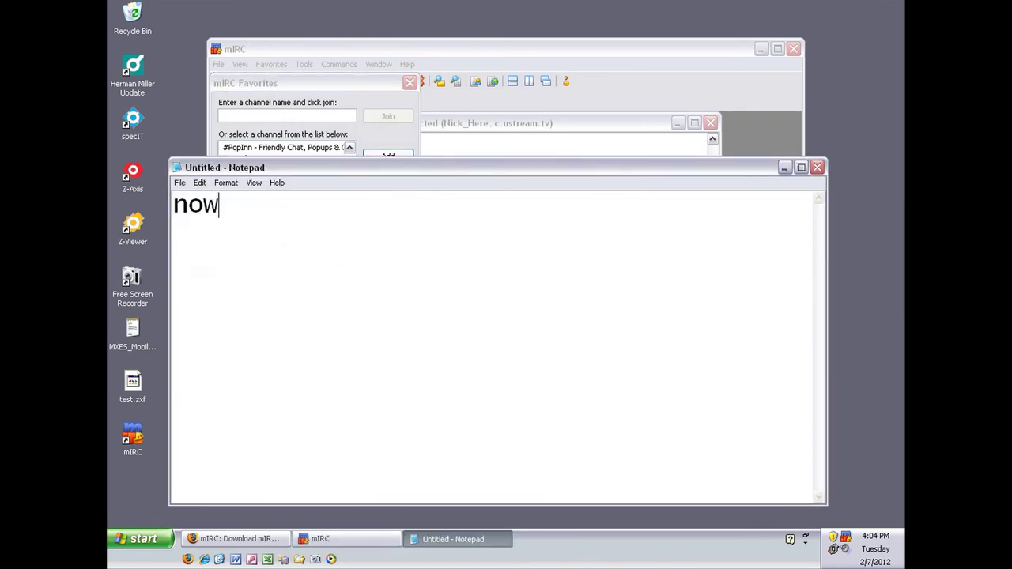
{"action": "type", "text": " select "}
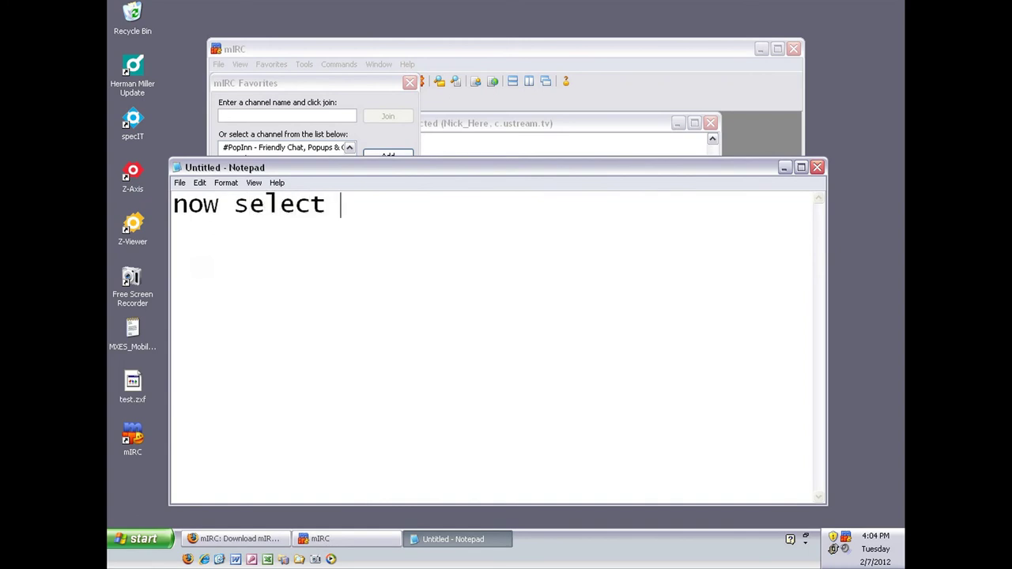
{"action": "type", "text": "Join"}
{"action": "key", "text": "alt+Tab"}
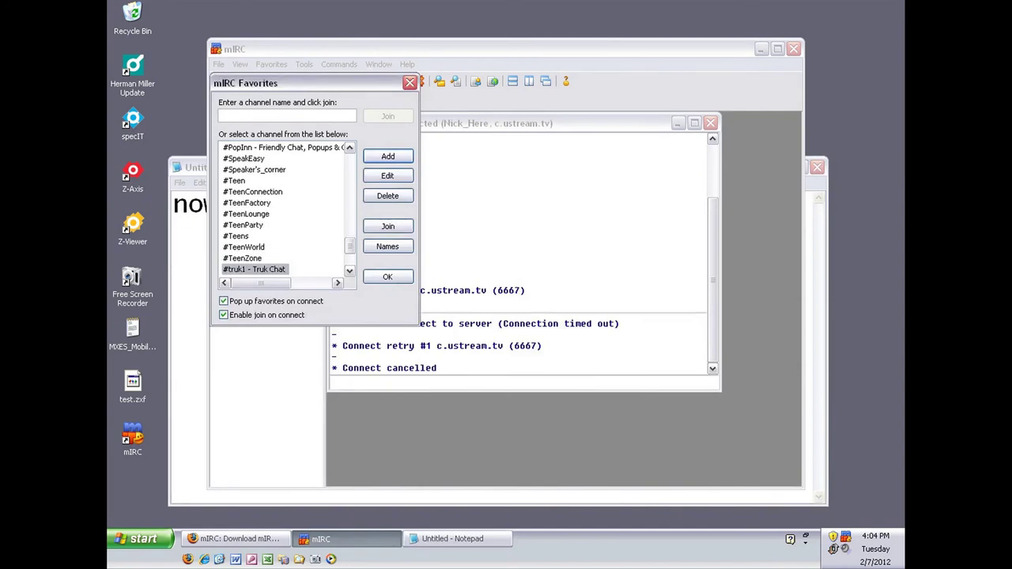
{"action": "left_click", "coordinate": [387, 227]}
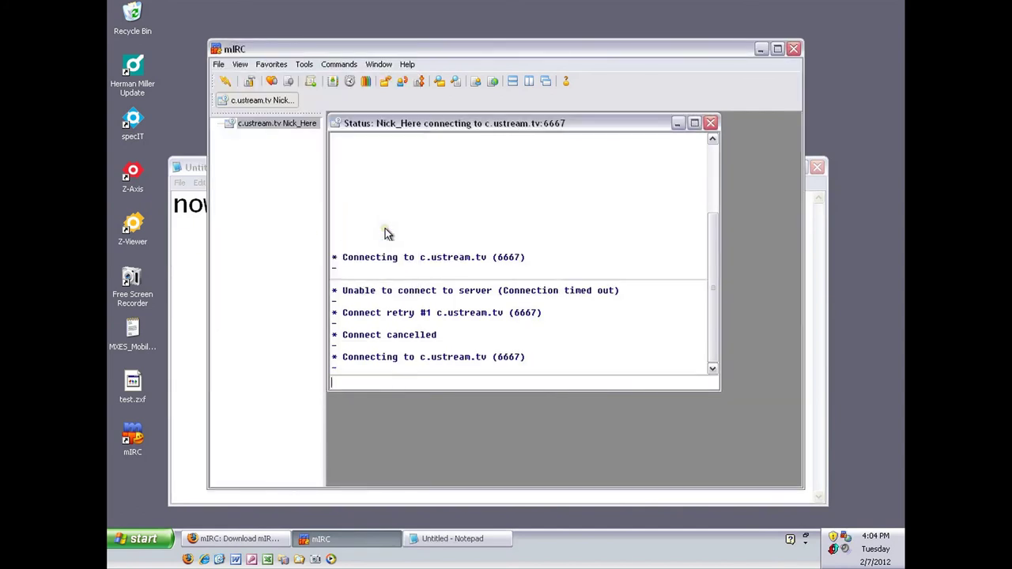
- Start replacing the note with 'you should then join the Tru'
{"action": "key", "text": "alt+Tab"}
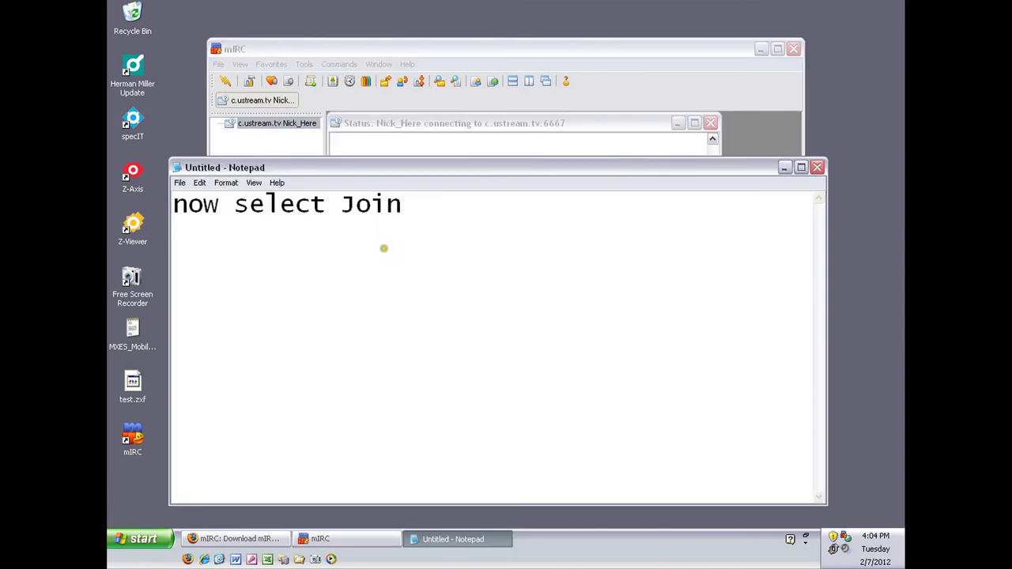
{"action": "key", "text": "ctrl+a"}
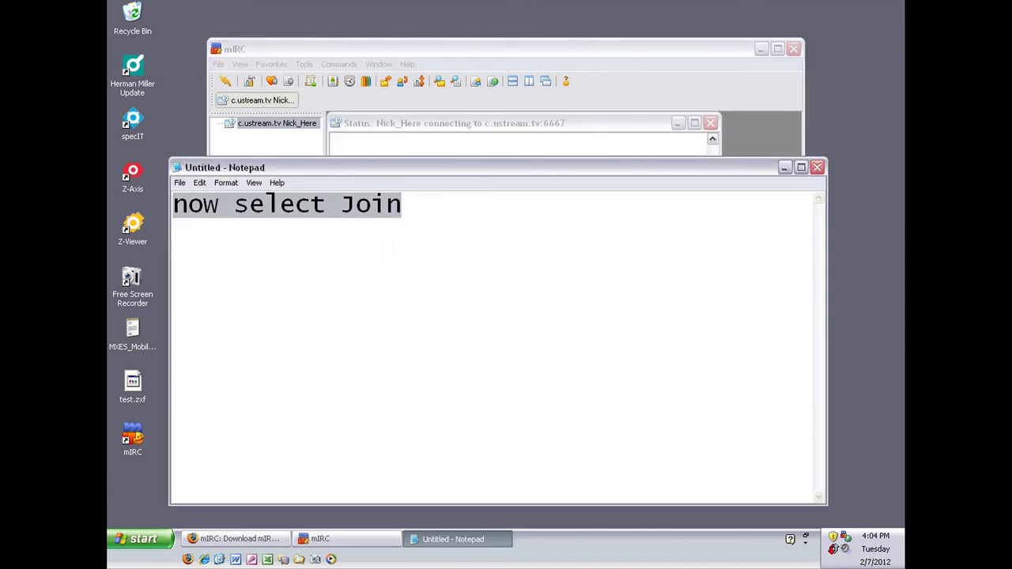
{"action": "type", "text": "you should then"}
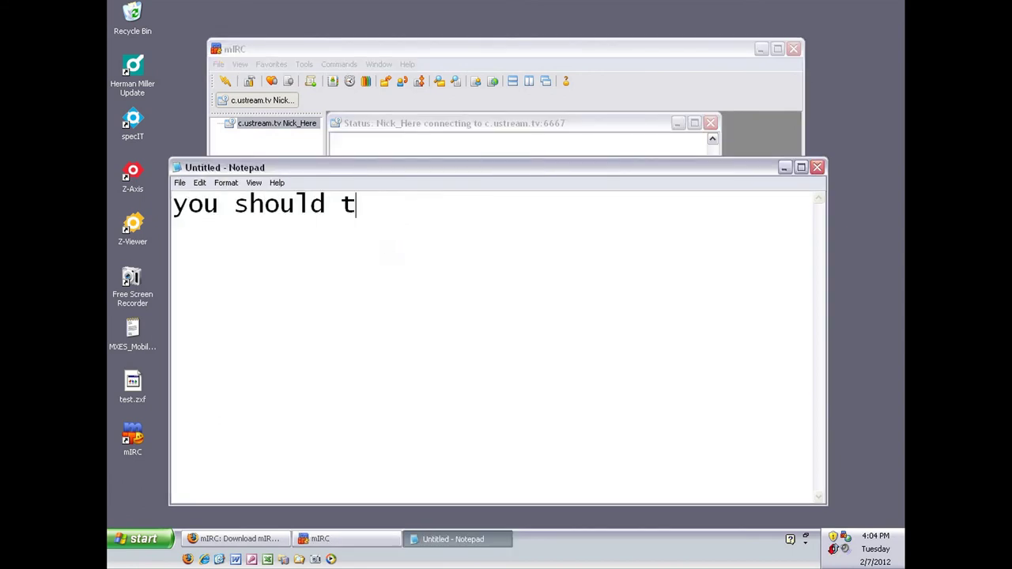
{"action": "type", "text": " join the"}
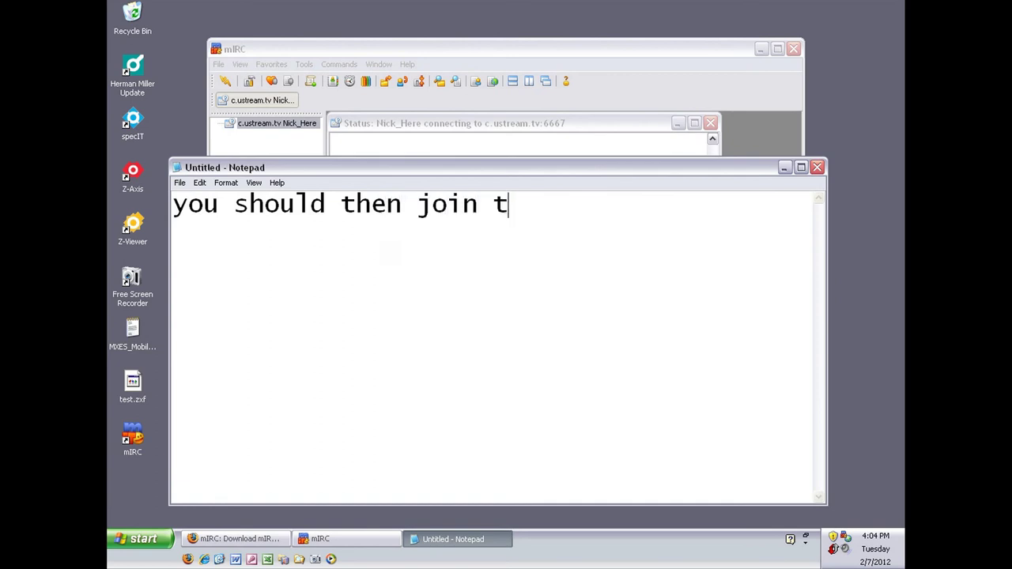